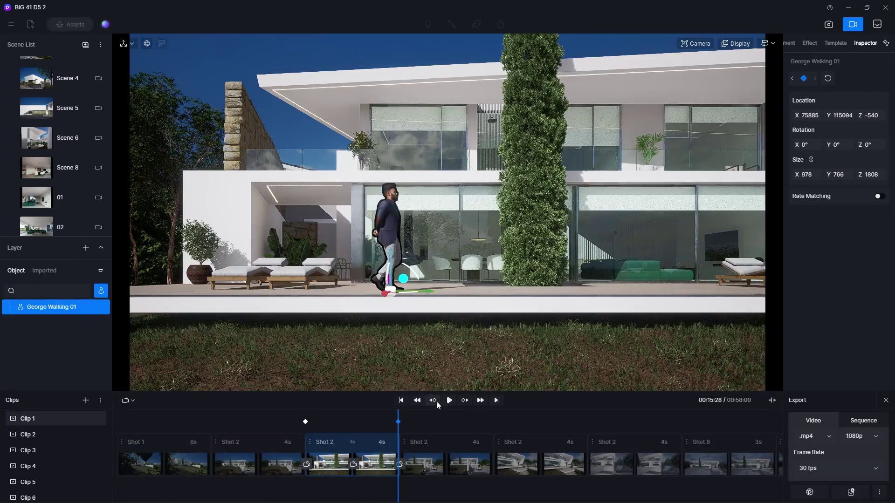
# Step: Play the animated scene previews in the timeline
pyautogui.click(449, 400)
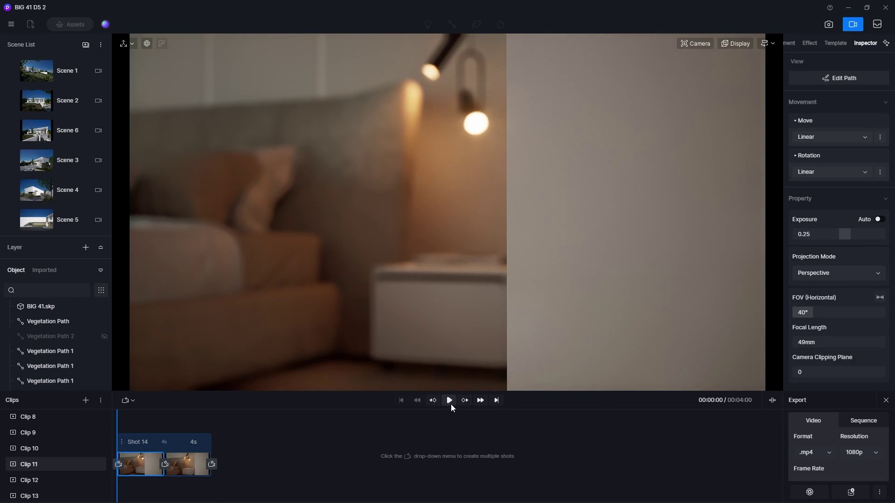
pyautogui.click(450, 406)
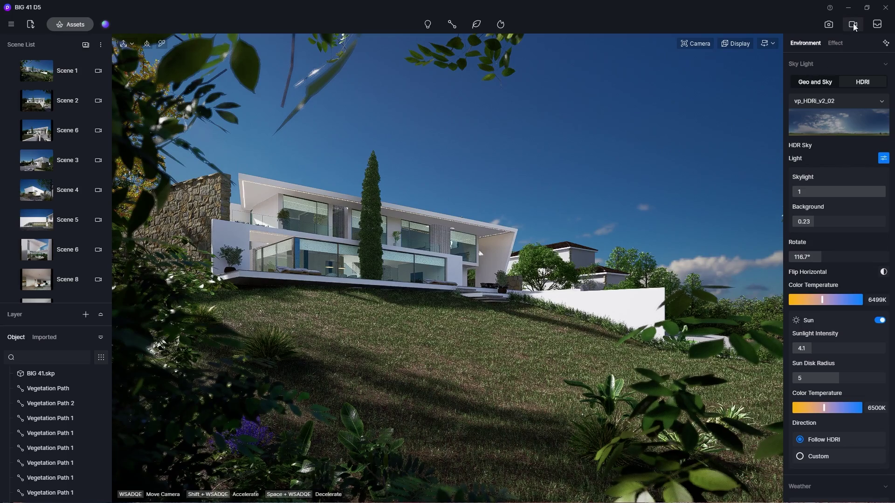
# Step: In Video mode, start Clip 1's shot from the current view and add three more camera views
pyautogui.click(853, 25)
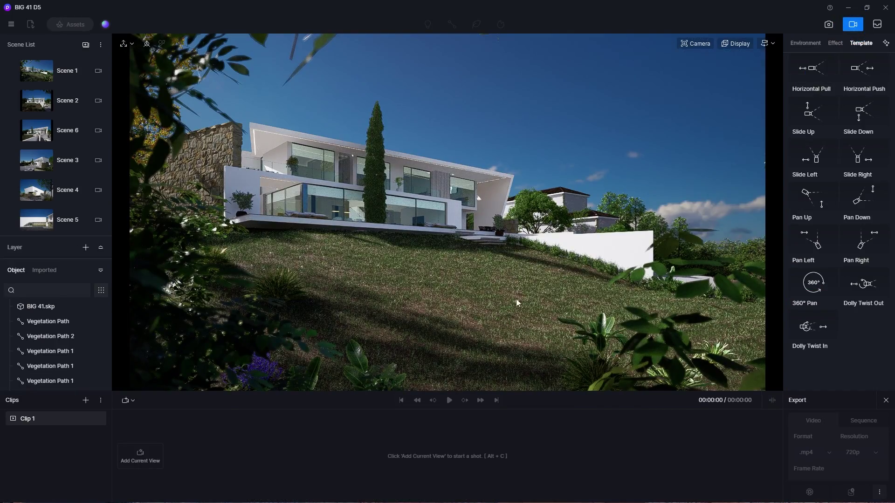
pyautogui.moveTo(84, 419)
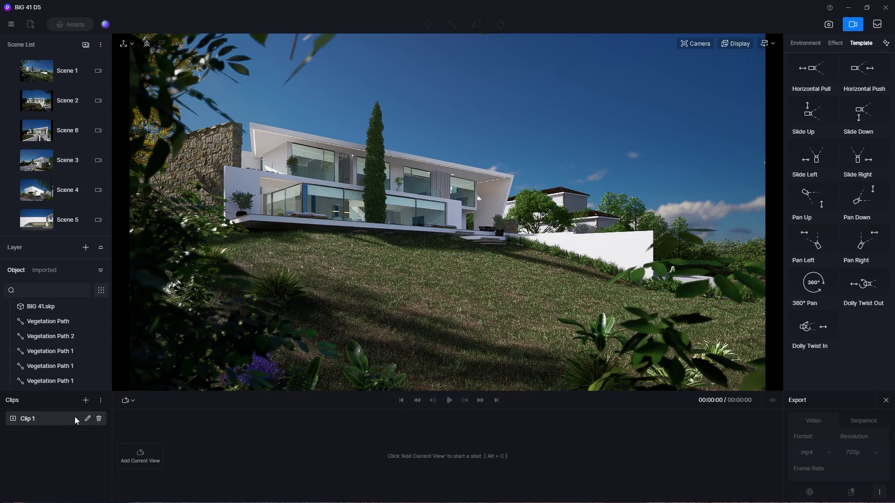
pyautogui.click(74, 418)
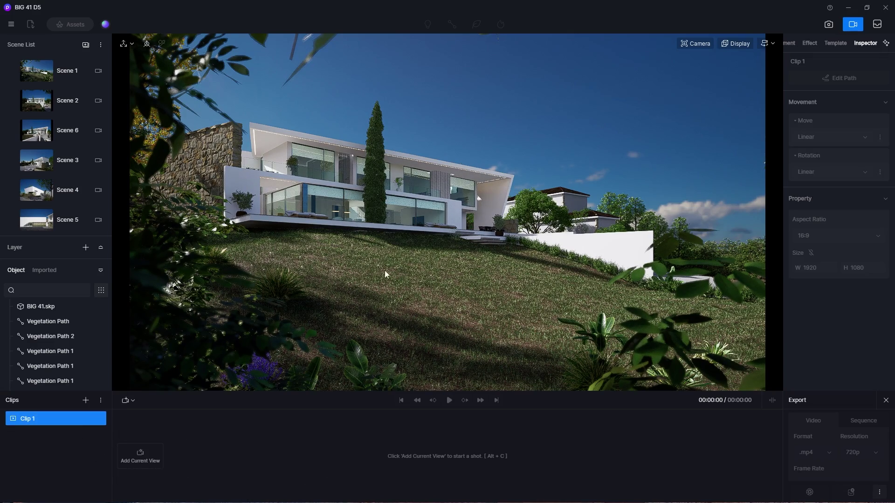
pyautogui.click(146, 464)
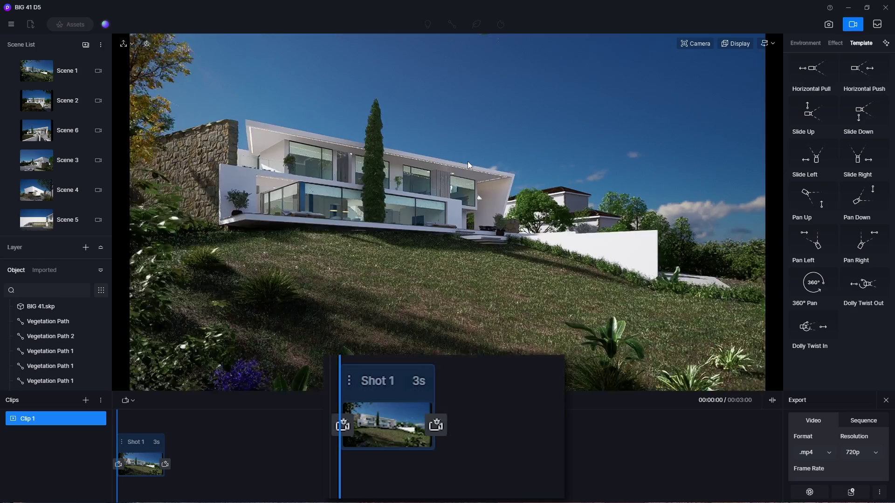
pyautogui.click(165, 464)
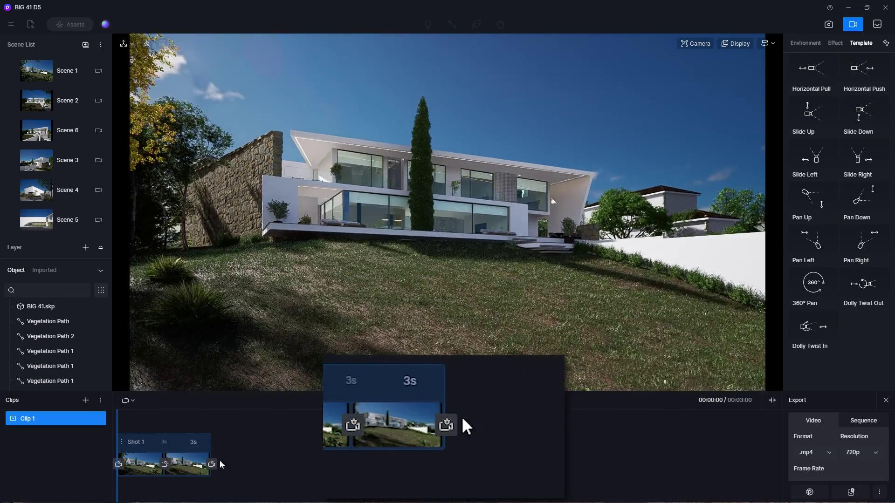
pyautogui.click(165, 465)
pyautogui.click(165, 464)
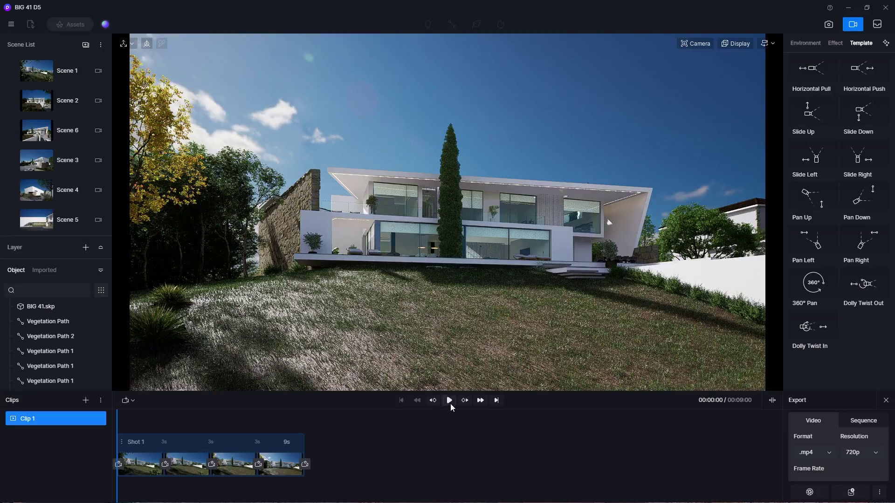
# Step: Preview the 9-second clip and step through its third and last camera views
pyautogui.click(450, 404)
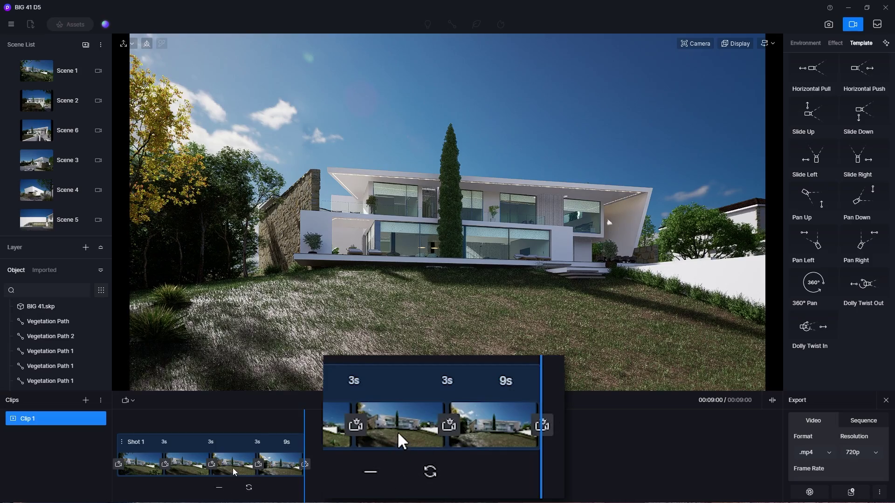
pyautogui.click(234, 472)
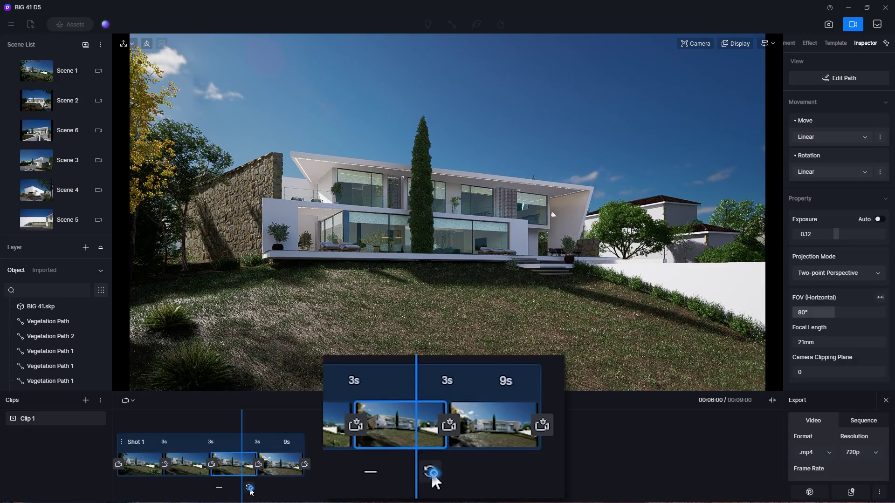
pyautogui.click(283, 468)
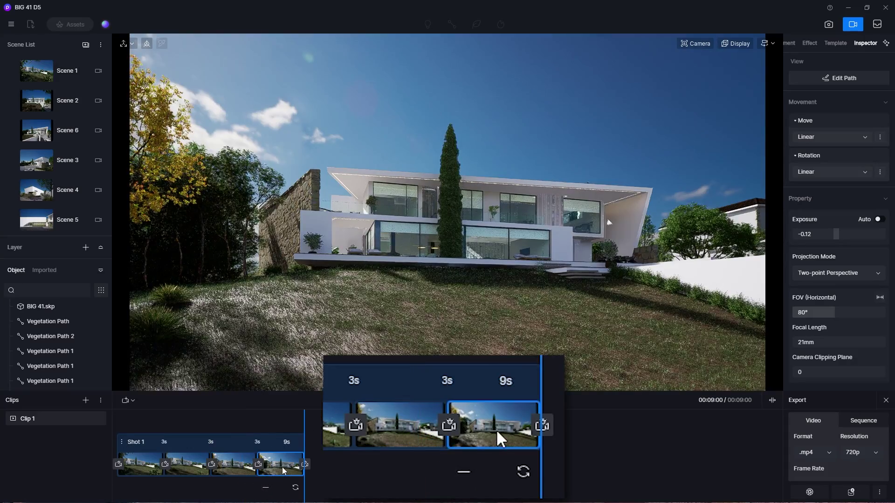
# Step: Delete the last and third camera views from Shot 1
pyautogui.click(265, 490)
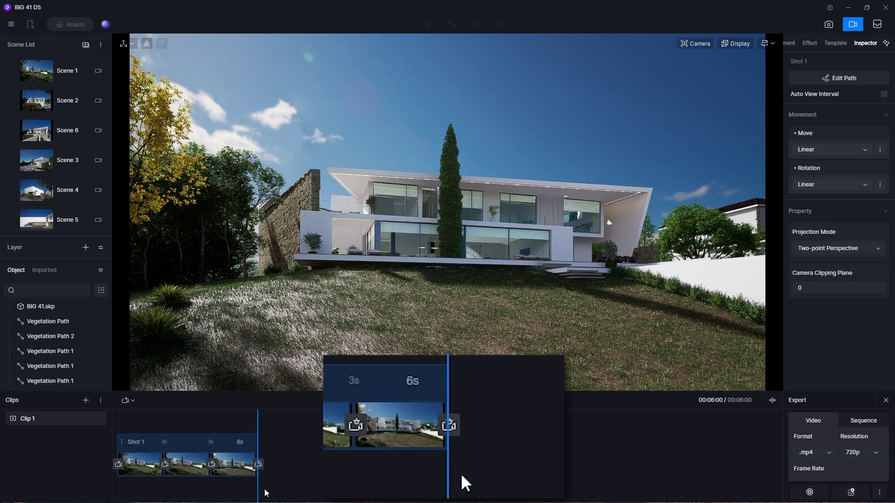
pyautogui.click(231, 466)
pyautogui.rightClick(232, 466)
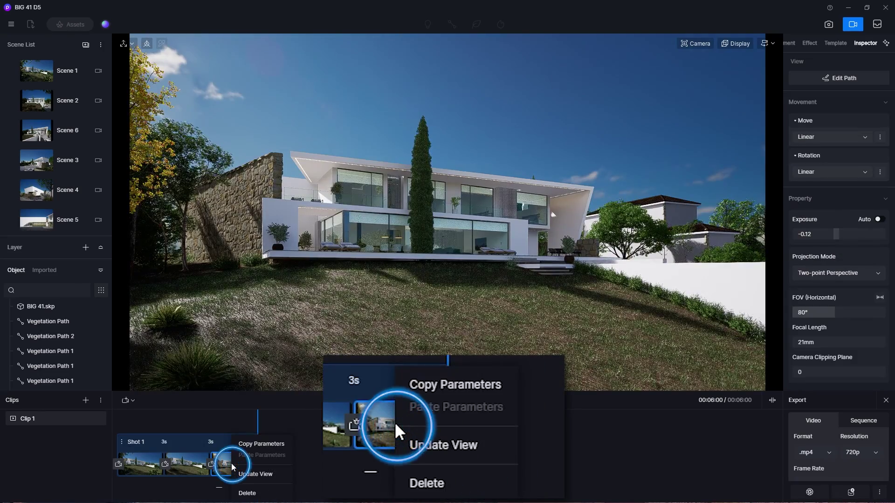
pyautogui.click(247, 493)
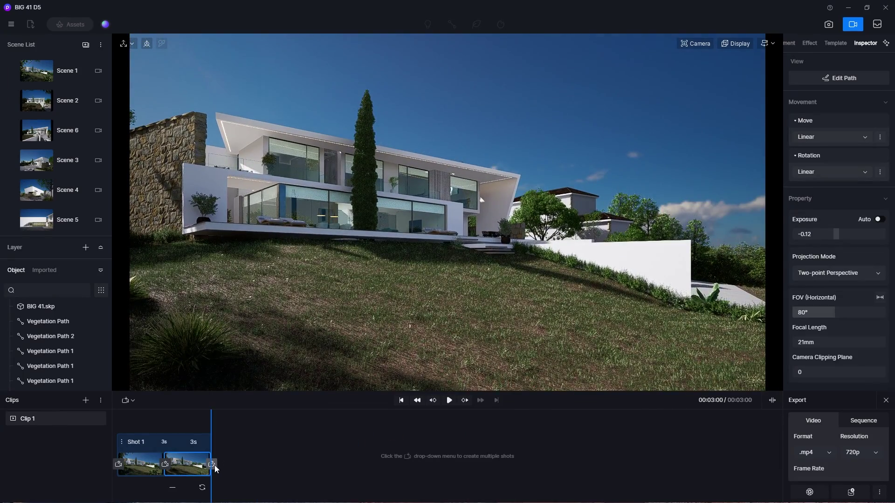
# Step: Add a third camera view and retime Shot 1 with 3 and 4 second intervals, 8 seconds total
pyautogui.click(211, 465)
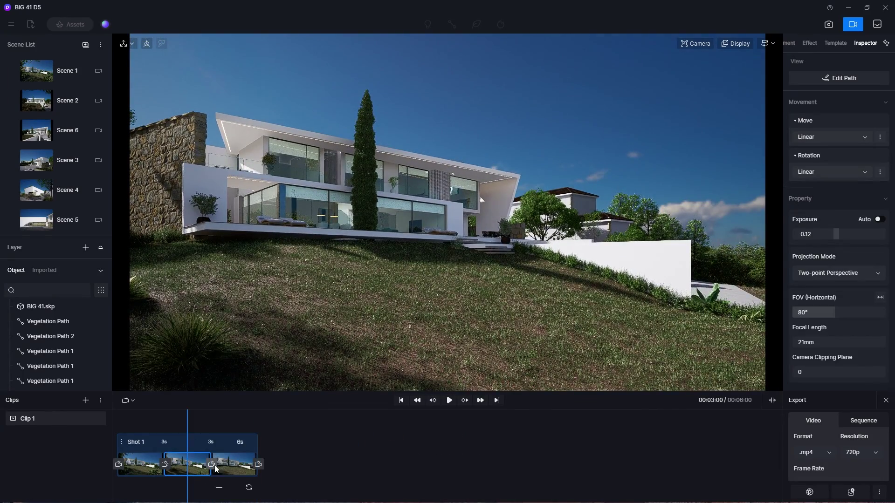
pyautogui.moveTo(211, 442); pyautogui.dragTo(166, 446)
pyautogui.write('3')
pyautogui.click(210, 442)
pyautogui.write('4')
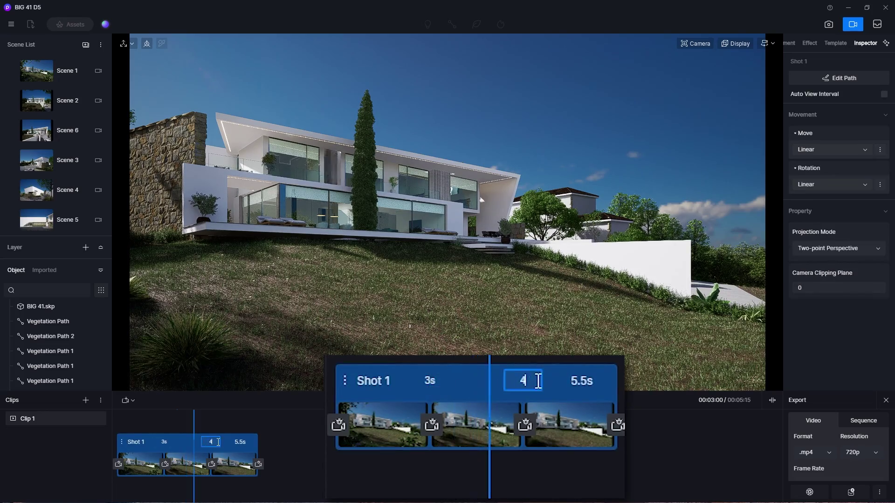
pyautogui.press('Return')
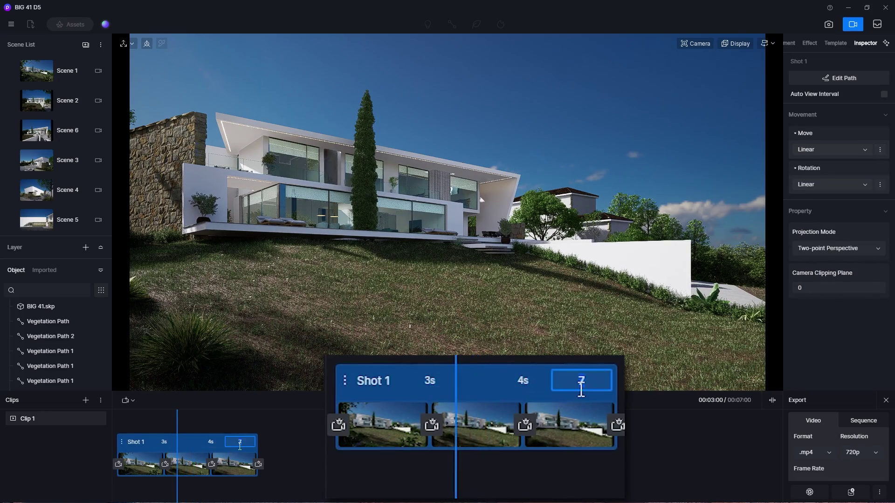
pyautogui.press('Return')
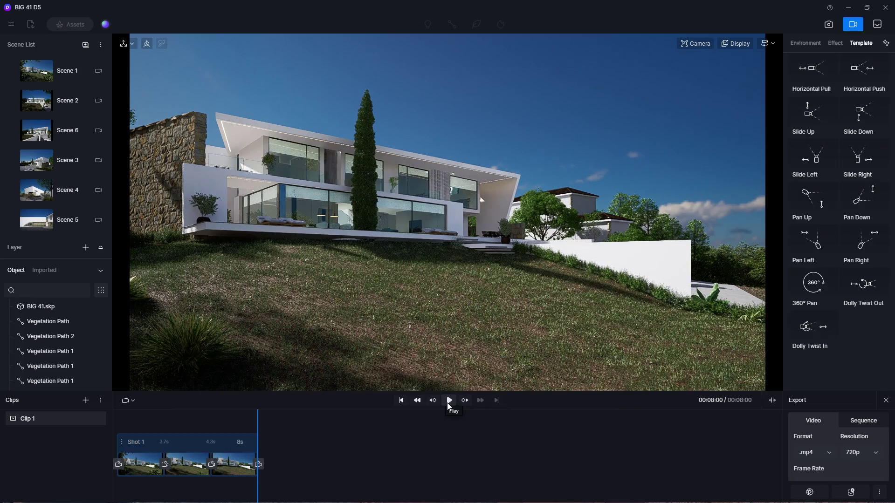
# Step: Add the Scene 2 viewpoint of the house to Clip 1 as a new 3-second Shot 2
pyautogui.click(67, 105)
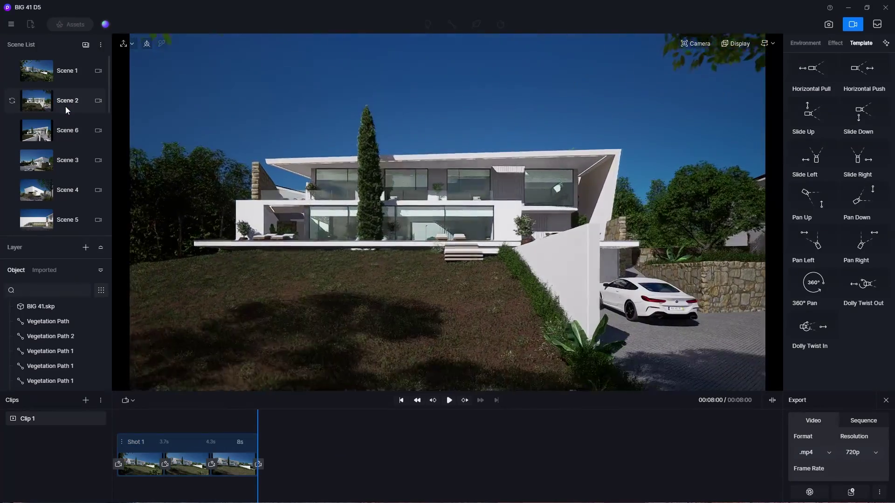
pyautogui.click(127, 402)
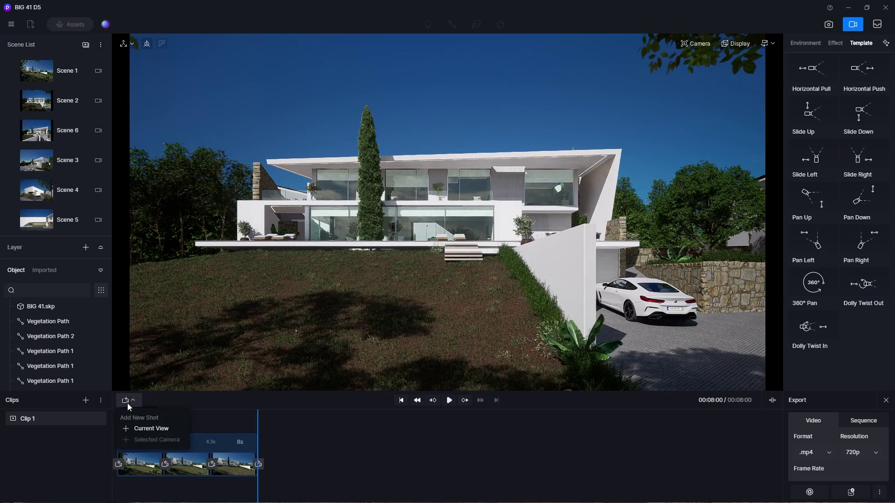
pyautogui.click(164, 430)
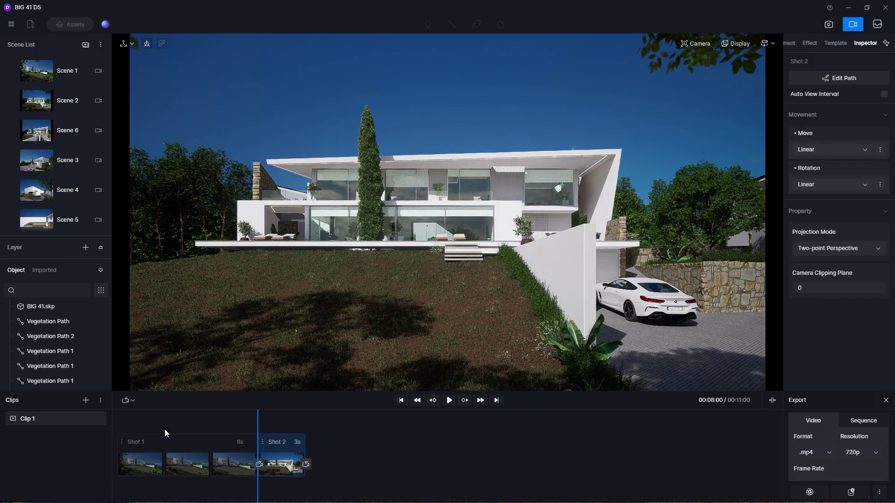
pyautogui.press('d')
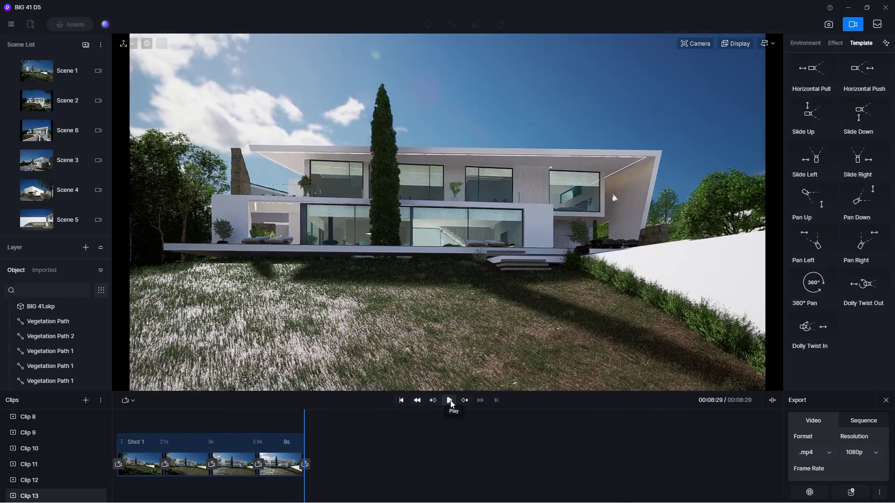
# Step: Open Shot 1's camera path in Edit Path and reposition its camera points along the curve
pyautogui.click(235, 440)
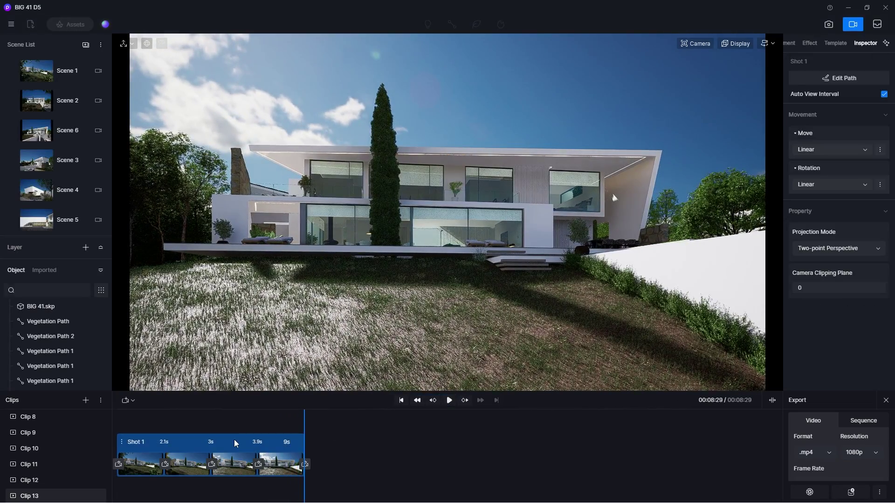
pyautogui.click(844, 78)
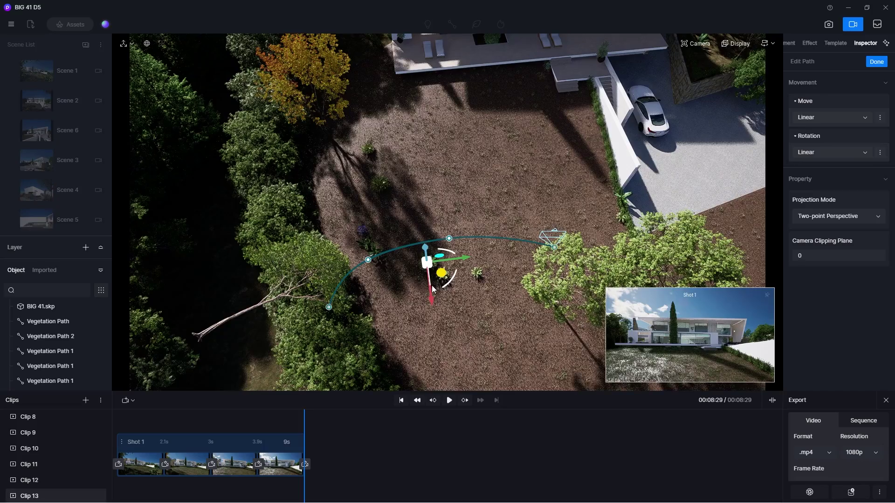
pyautogui.click(329, 307)
pyautogui.click(368, 259)
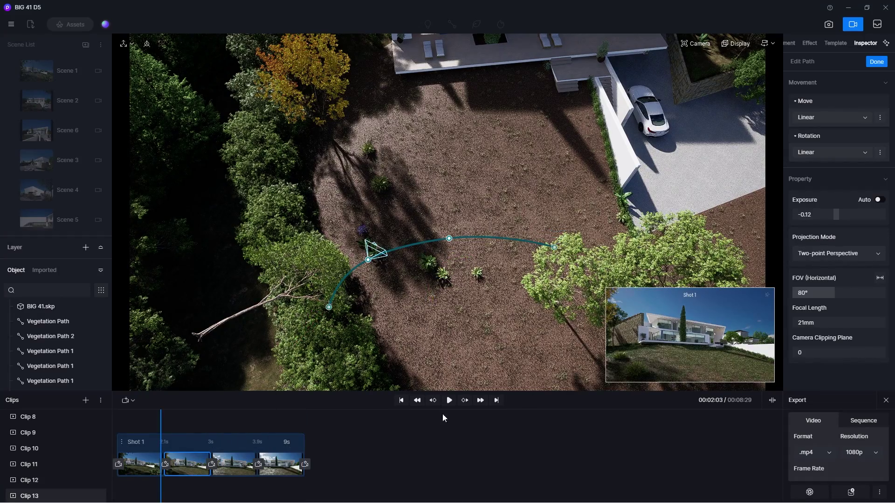
pyautogui.click(431, 300)
pyautogui.moveTo(436, 302); pyautogui.dragTo(441, 269)
pyautogui.click(368, 258)
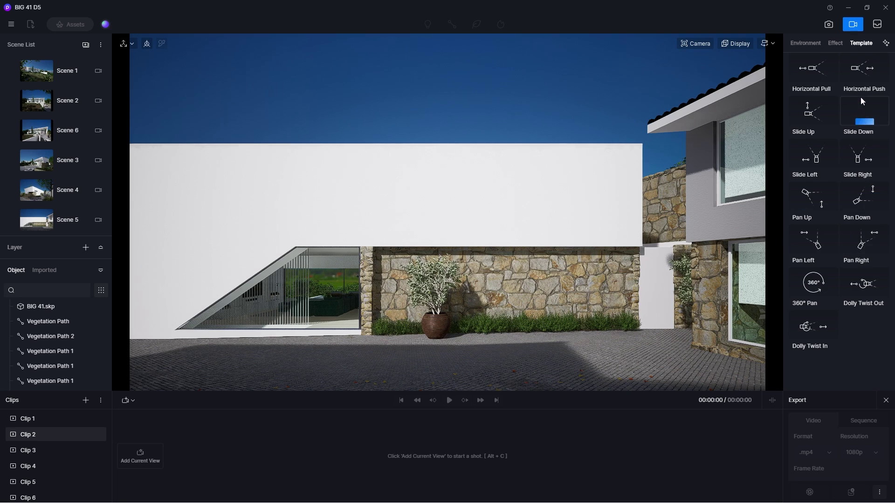
# Step: Add a Slide Left template shot, switch its direction to the right, and preview it
pyautogui.click(810, 165)
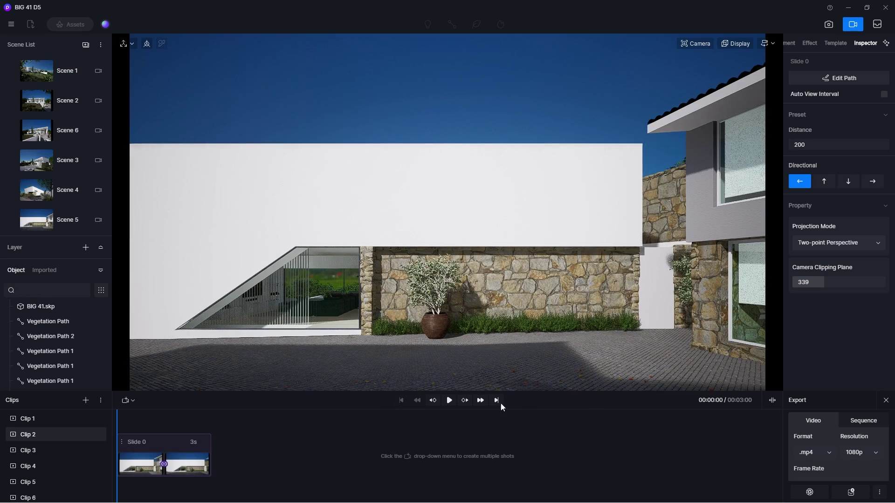
pyautogui.click(449, 401)
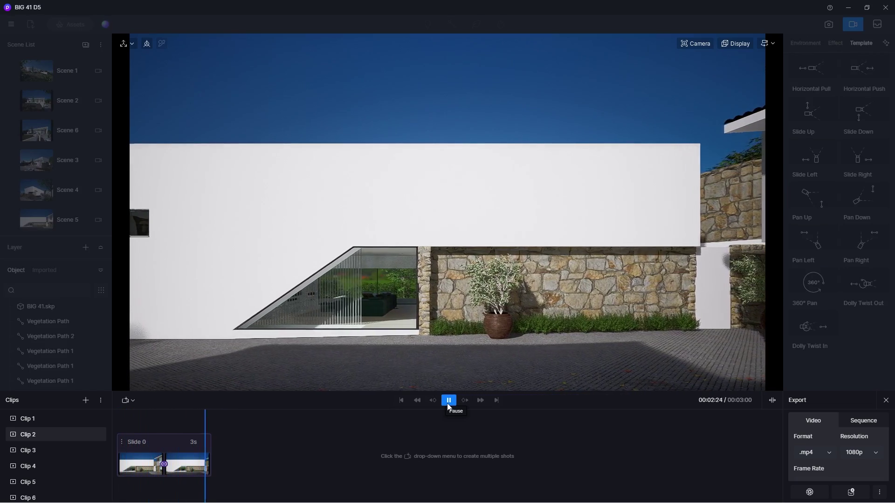
pyautogui.click(138, 465)
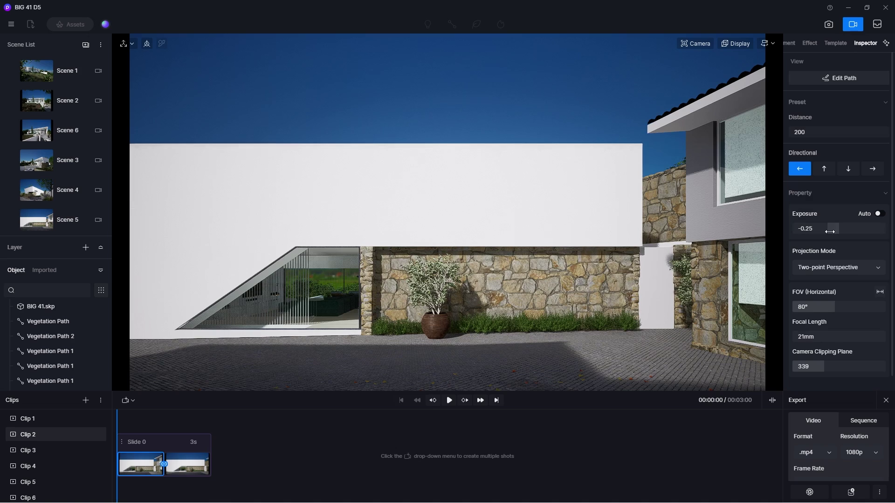
pyautogui.click(873, 172)
pyautogui.click(449, 402)
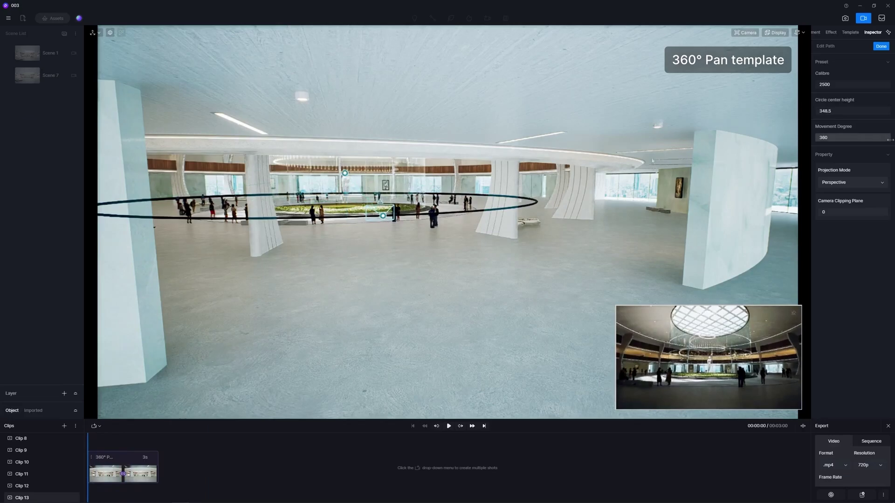
# Step: Reduce the 360° Pan's Movement Degree to about 56.7 and select its orbit center node
pyautogui.moveTo(873, 140); pyautogui.dragTo(860, 140)
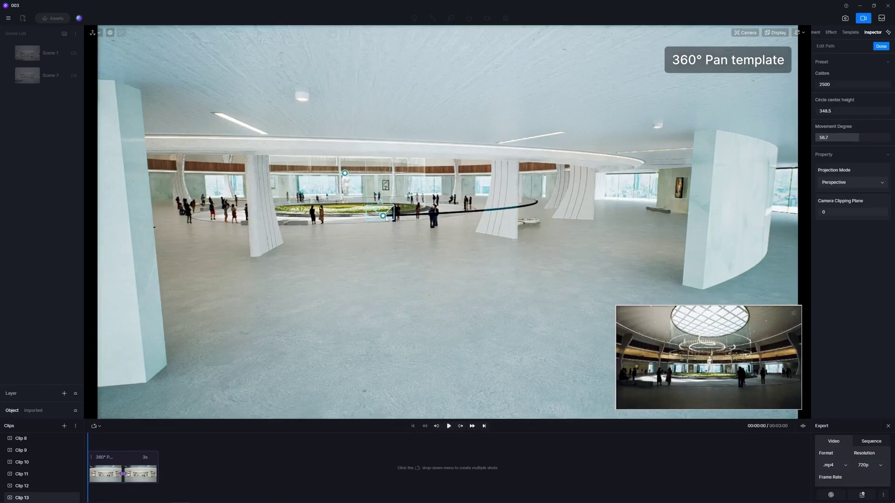
pyautogui.click(344, 173)
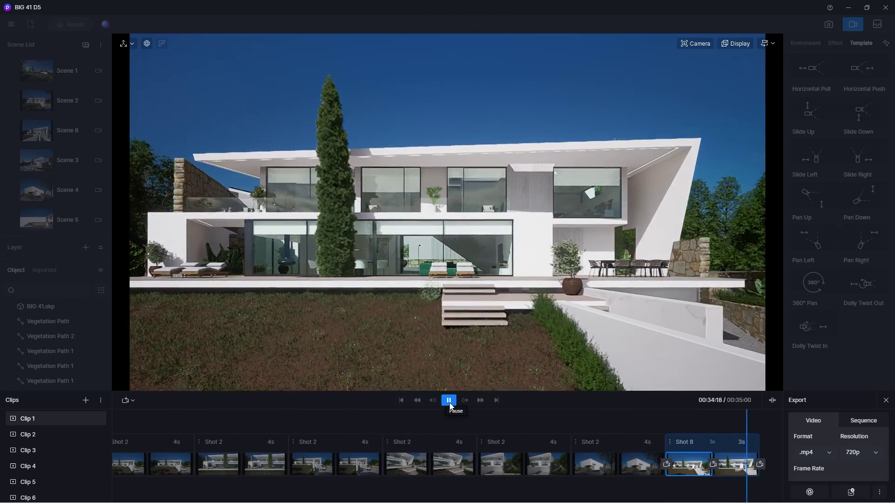
# Step: Set Shot 8's Move easing from Speed In out to a Custom curve of 0.4, 0, 0.54, 1
pyautogui.click(691, 468)
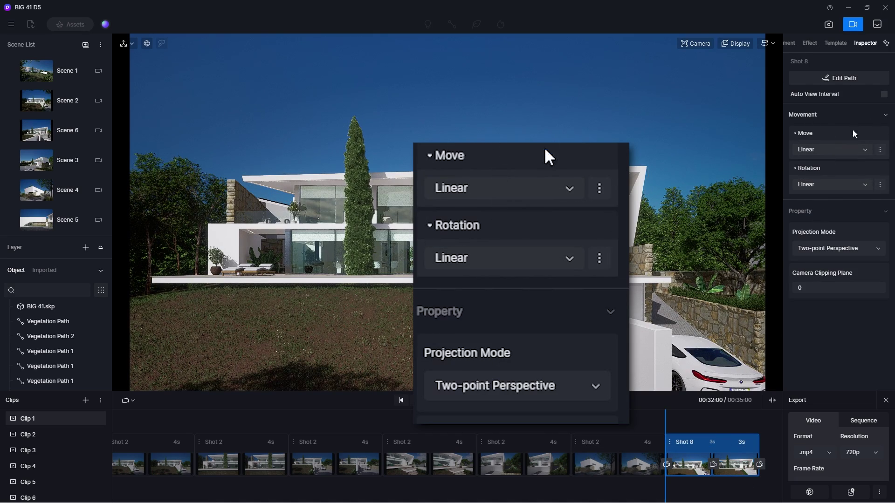
pyautogui.click(848, 149)
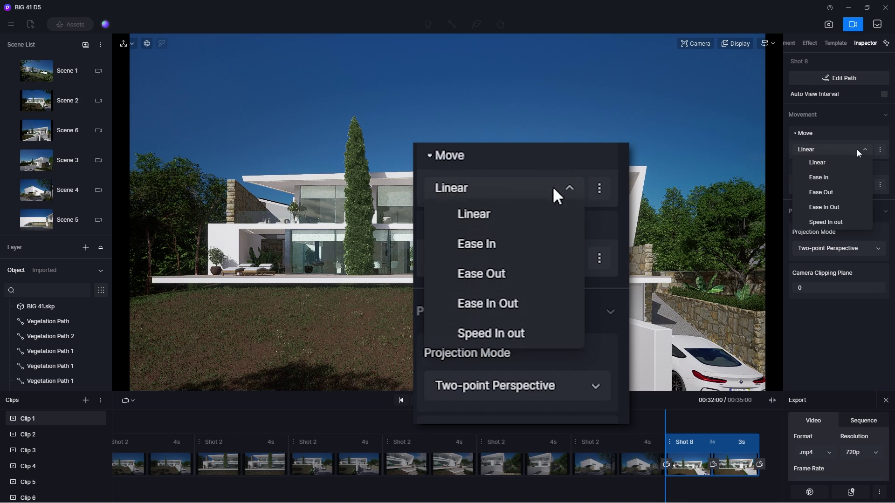
pyautogui.click(879, 149)
pyautogui.click(865, 150)
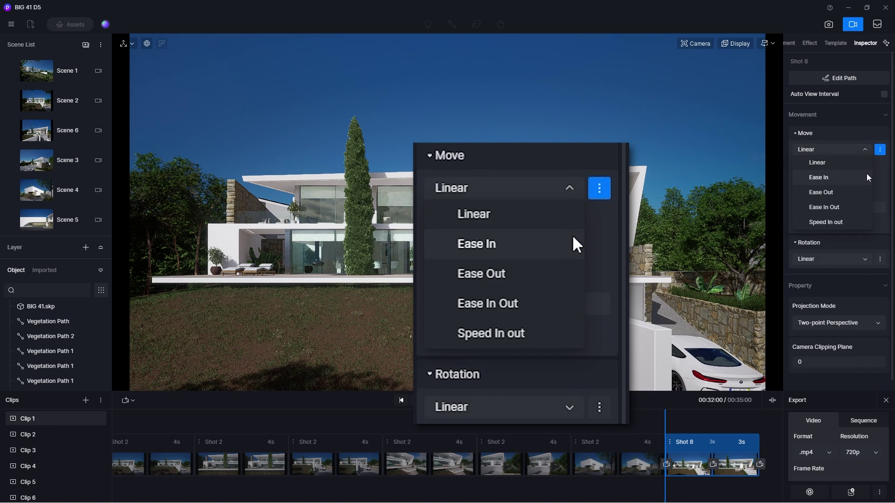
pyautogui.click(869, 177)
pyautogui.click(865, 149)
pyautogui.click(838, 222)
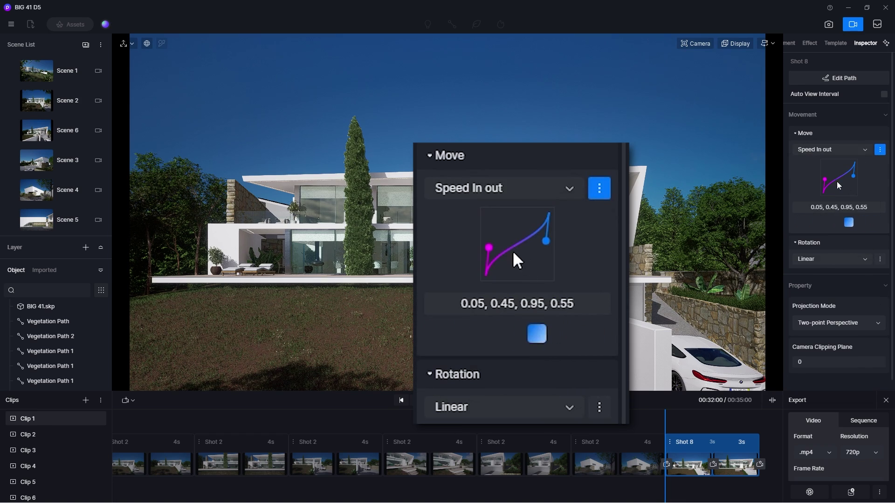
pyautogui.moveTo(826, 179); pyautogui.dragTo(841, 163)
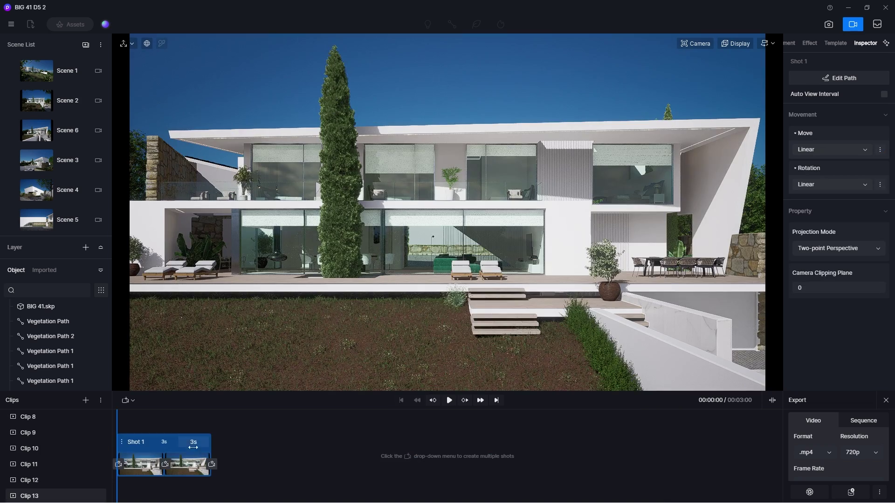
# Step: Select Shot 1, try a new exposure, leave it at -0.25, and play it through
pyautogui.click(139, 469)
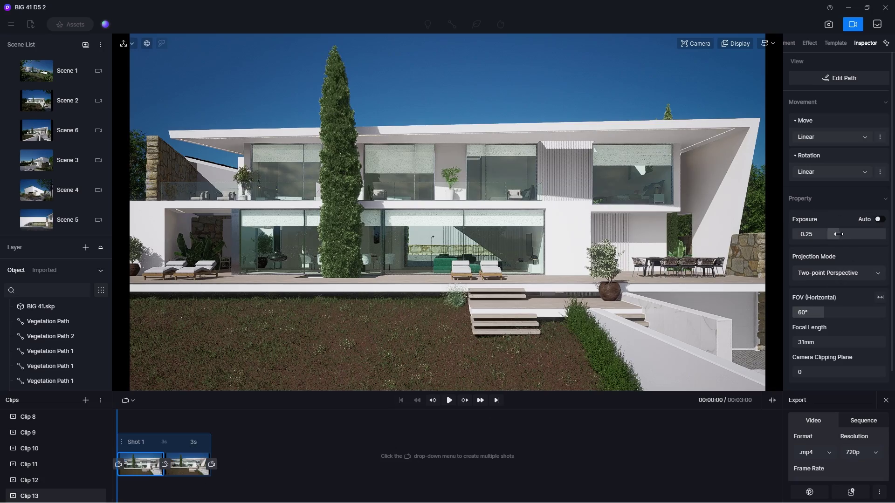
pyautogui.moveTo(838, 234)
pyautogui.mouseDown()
pyautogui.moveTo(846, 234)
pyautogui.moveTo(827, 236)
pyautogui.mouseUp()
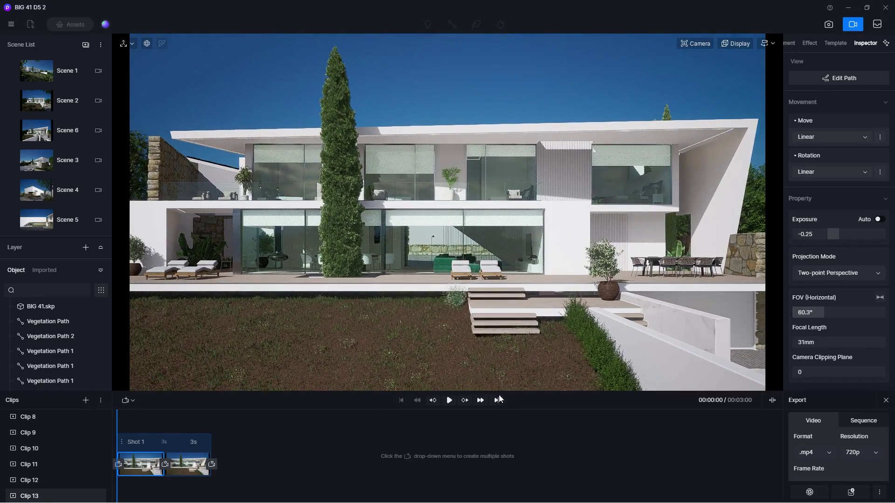
pyautogui.click(449, 400)
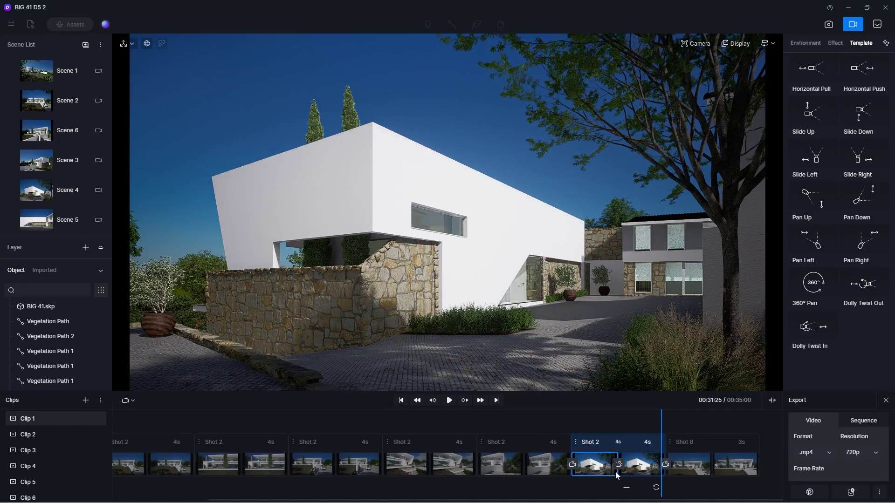
# Step: Set a custom sun altitude on Shot 2's first keyframe and a lower altitude on its second
pyautogui.click(604, 472)
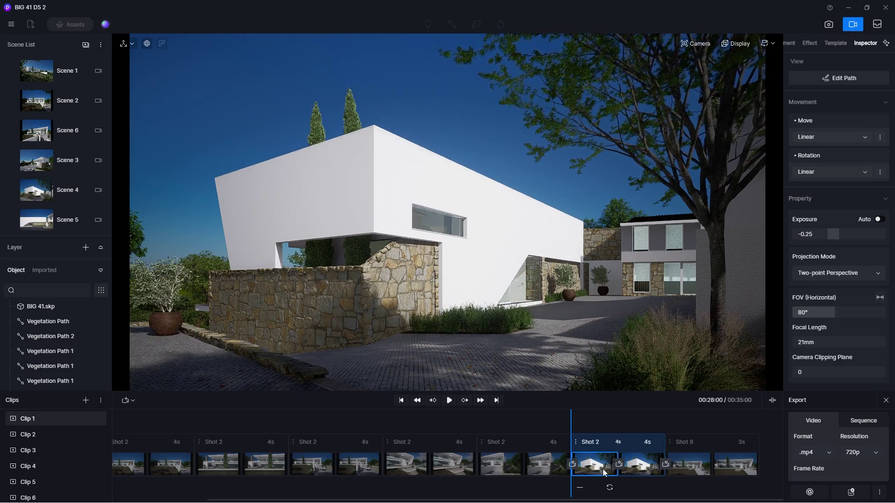
pyautogui.click(792, 45)
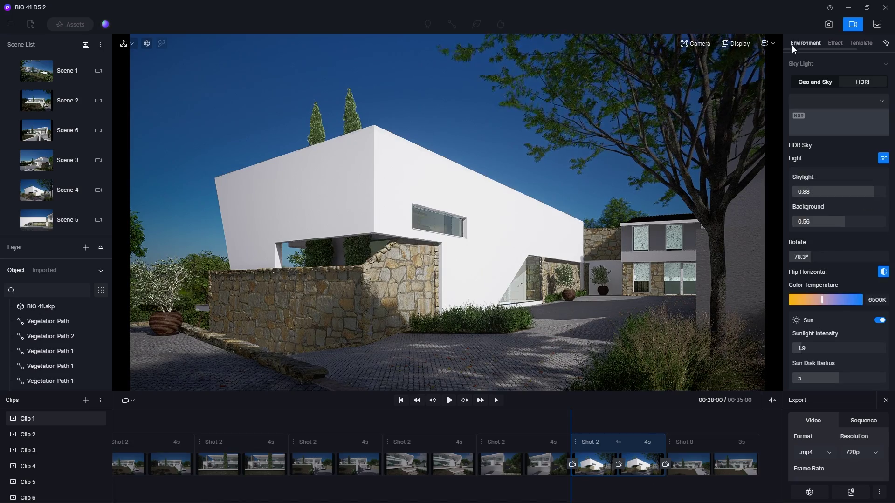
pyautogui.click(815, 84)
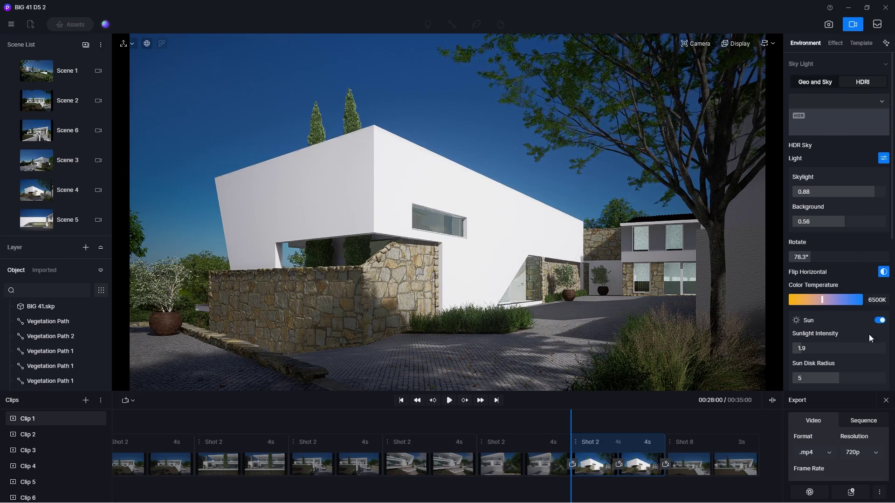
pyautogui.scroll(-3, 859, 328)
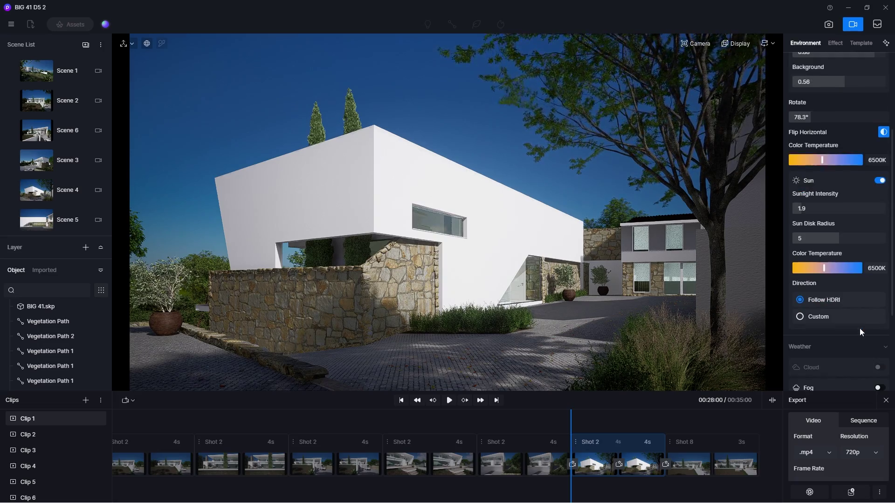
pyautogui.click(800, 317)
pyautogui.scroll(-2, 801, 318)
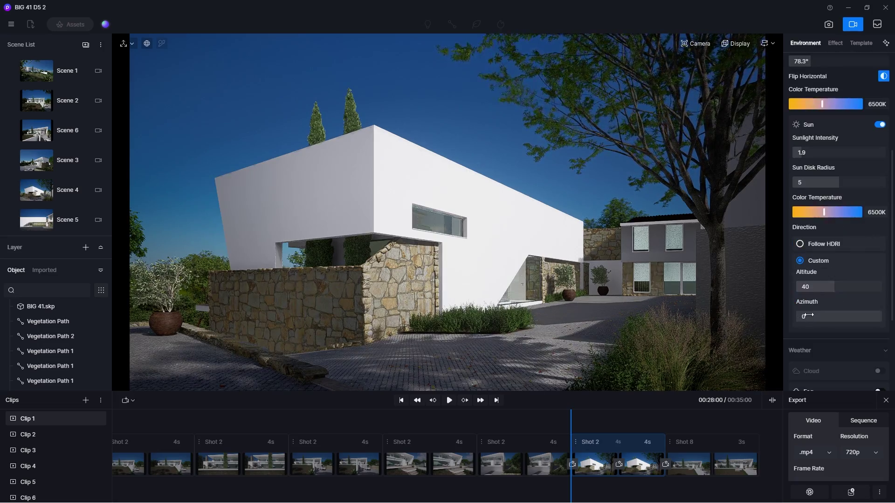
pyautogui.moveTo(832, 288); pyautogui.dragTo(856, 290)
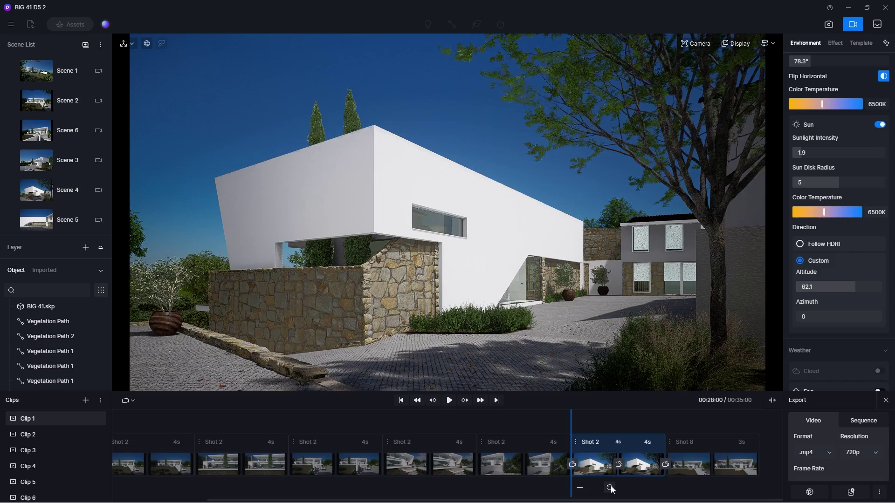
pyautogui.click(649, 464)
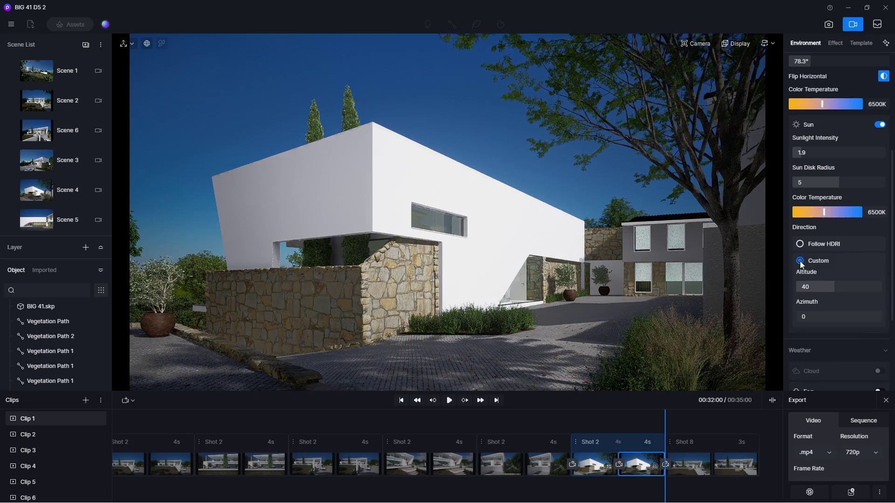
pyautogui.moveTo(834, 287); pyautogui.dragTo(813, 288)
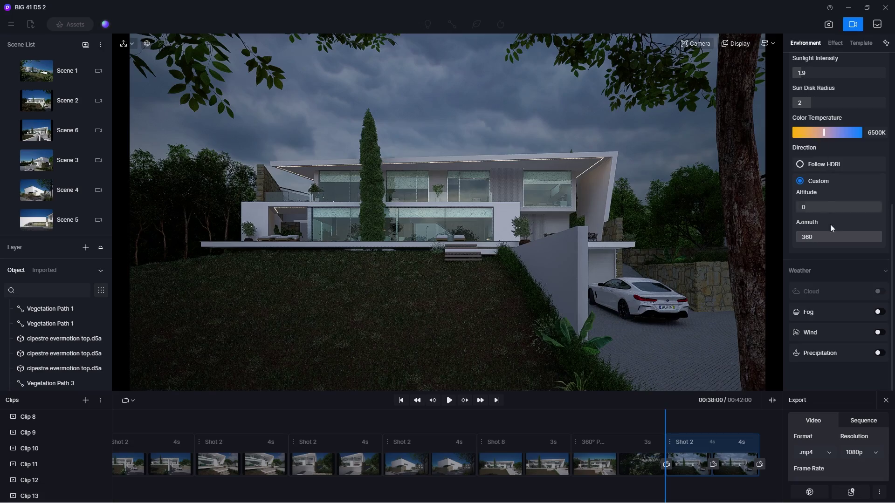
# Step: Turn on precipitation, switch it from rain to snow, and enlarge the snowflake size
pyautogui.click(881, 357)
pyautogui.scroll(-3, 798, 275)
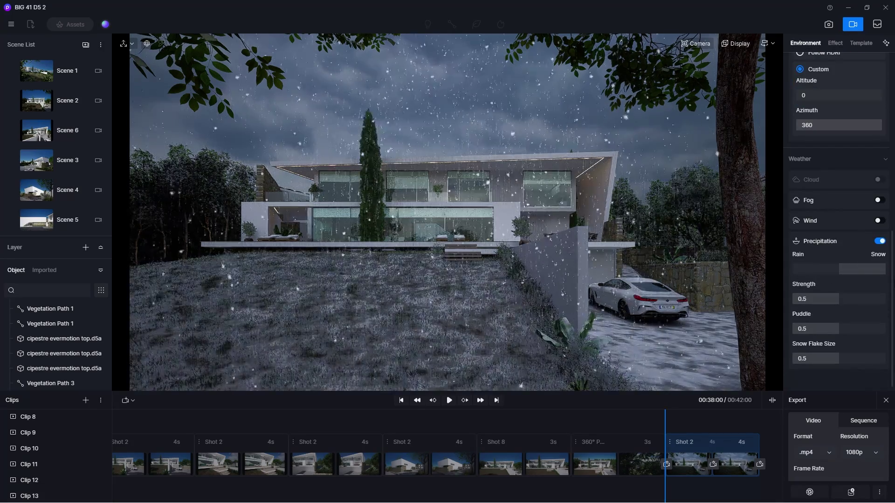
pyautogui.click(862, 269)
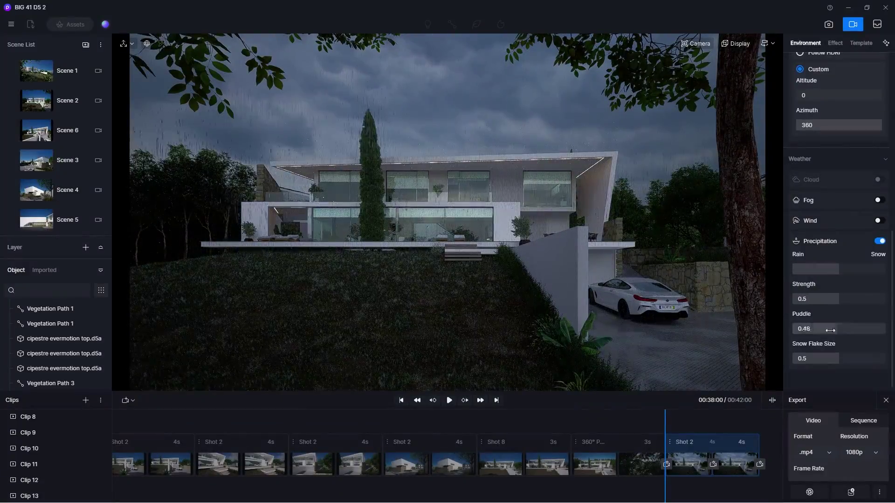
pyautogui.moveTo(839, 358); pyautogui.dragTo(887, 362)
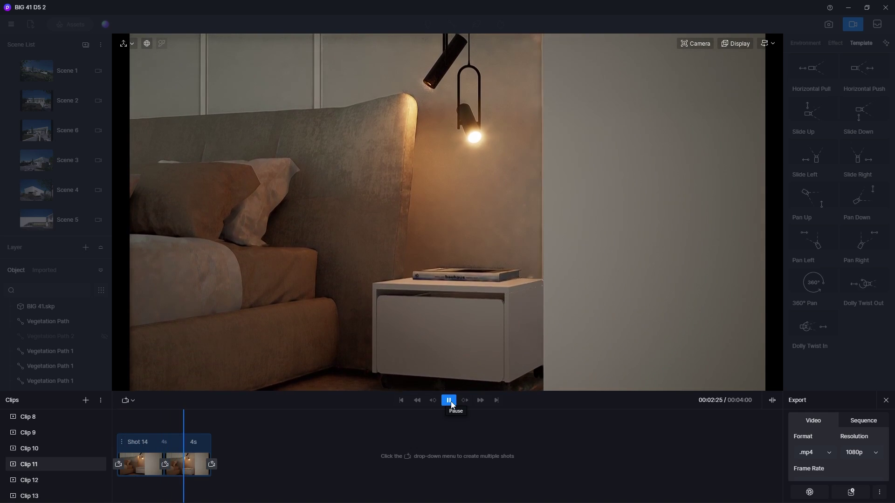
# Step: Enable depth of field on Shot 14's first keyframe, focused in the bedroom with stronger blur
pyautogui.click(146, 465)
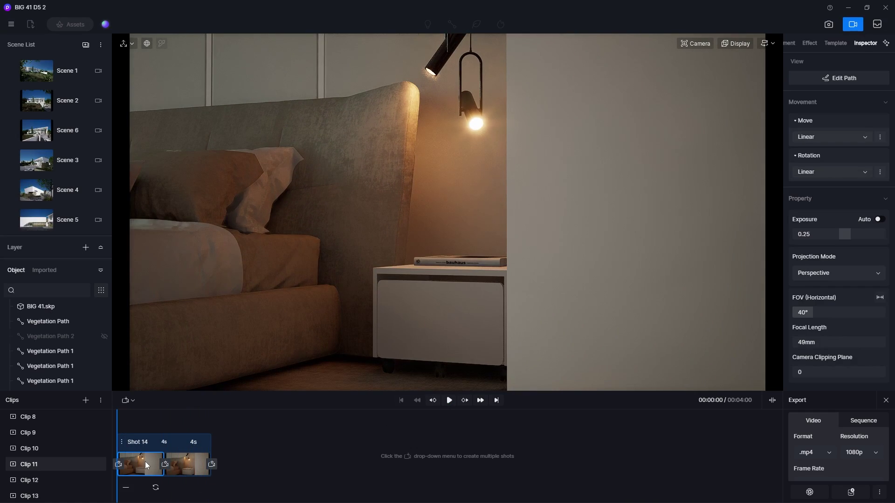
pyautogui.click(699, 45)
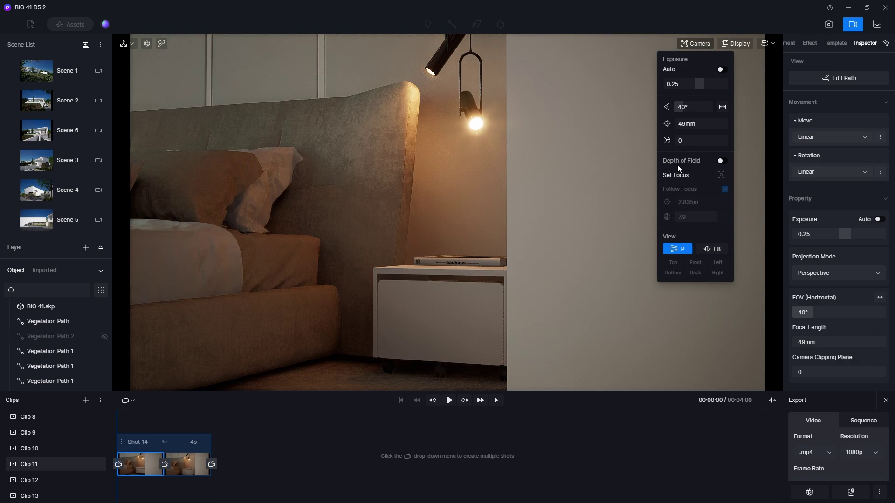
pyautogui.click(722, 161)
pyautogui.click(720, 176)
pyautogui.click(573, 220)
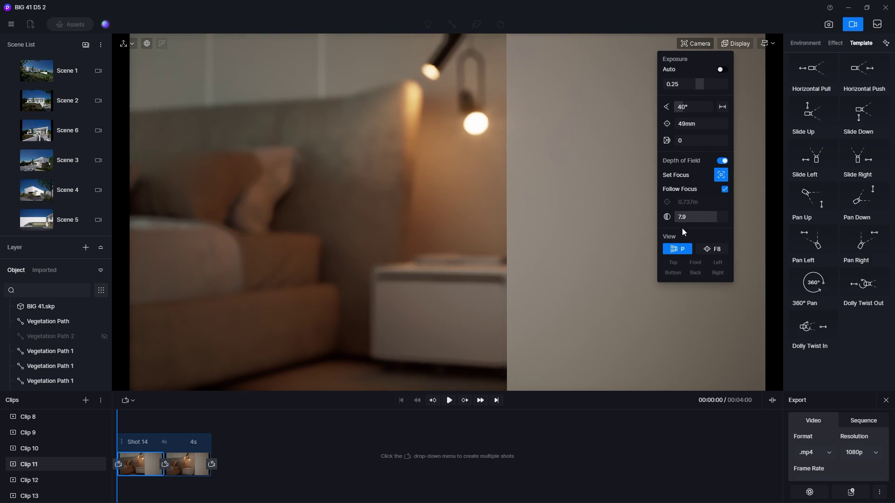
pyautogui.moveTo(705, 220)
pyautogui.mouseDown()
pyautogui.moveTo(746, 224)
pyautogui.moveTo(718, 219)
pyautogui.mouseUp()
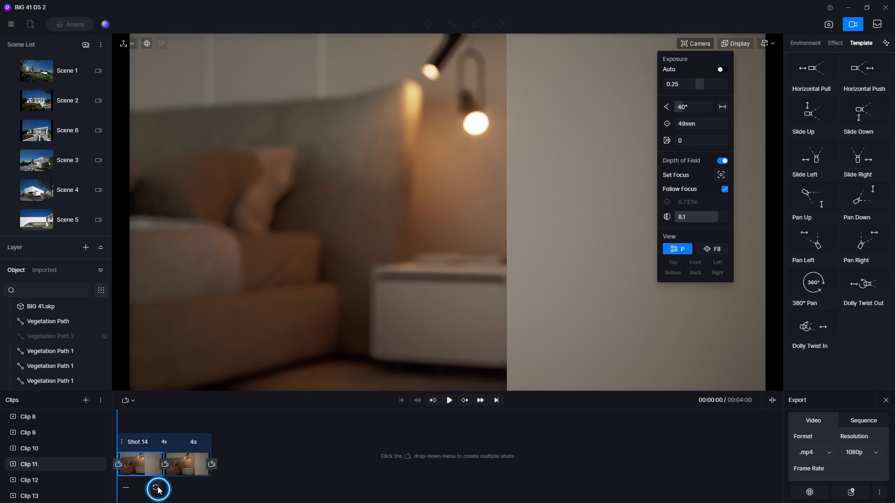
# Step: Ease the second keyframe's blur to aperture 8.1, then preview the shot from its start
pyautogui.click(189, 468)
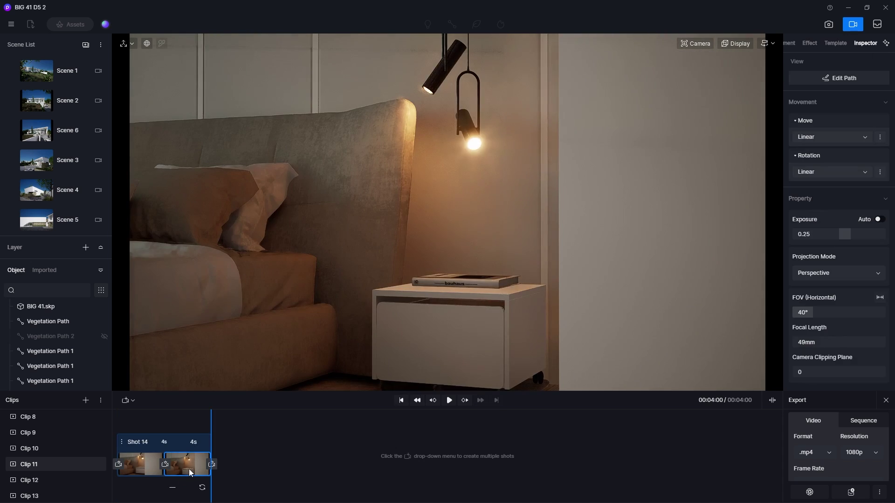
pyautogui.click(721, 176)
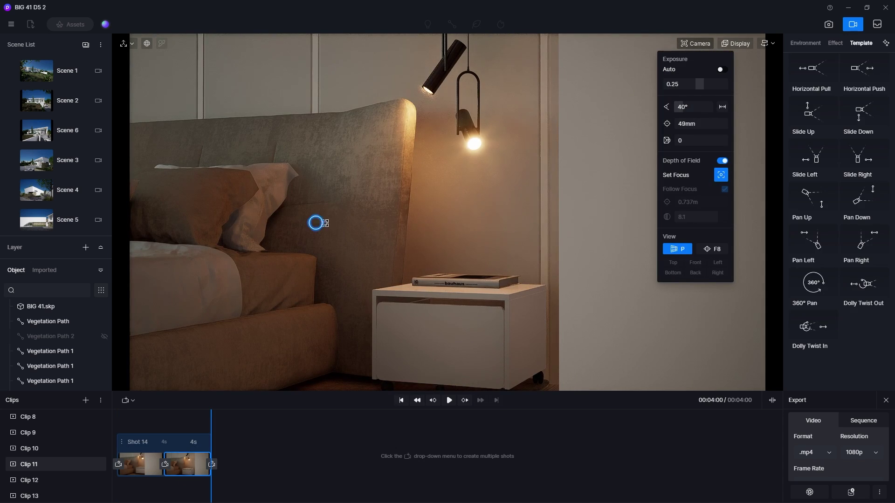
pyautogui.moveTo(725, 217); pyautogui.dragTo(718, 215)
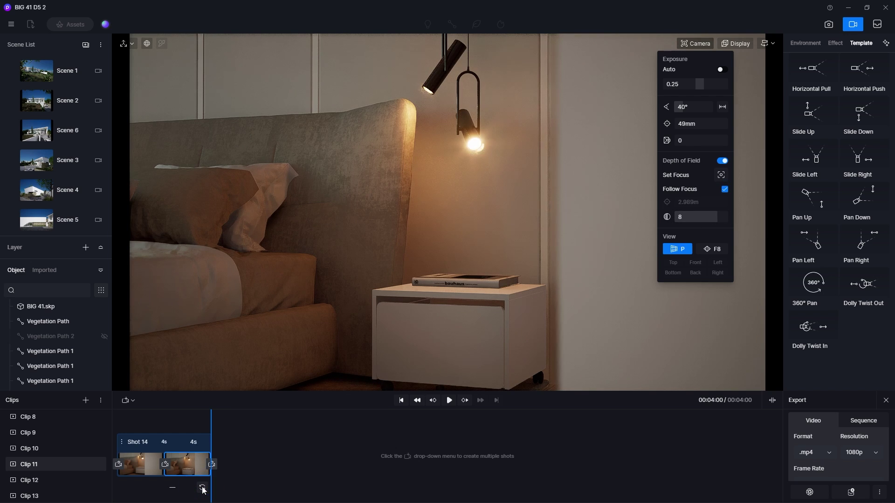
pyautogui.click(138, 464)
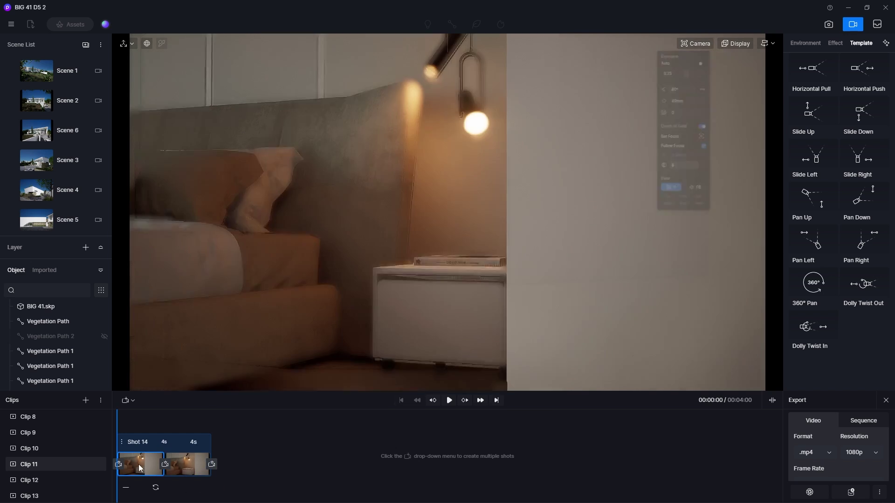
pyautogui.click(448, 401)
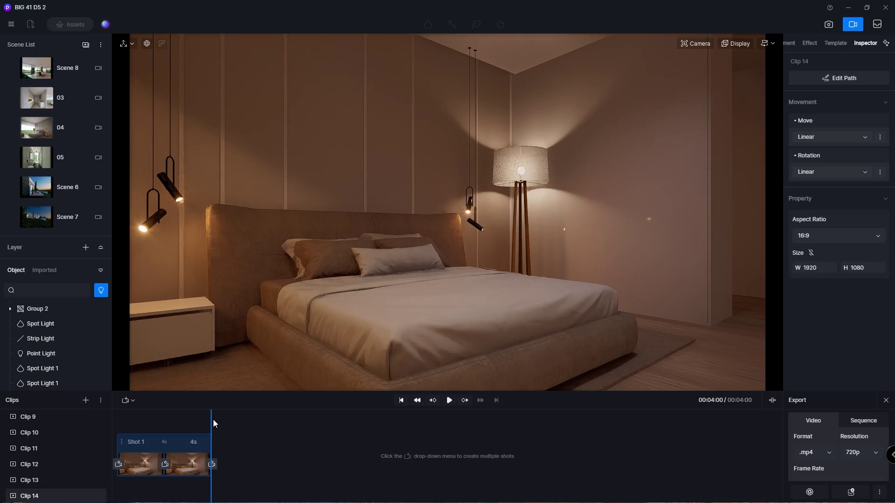
# Step: Key the floor lamp's point light off at the shot start, on at one second
pyautogui.moveTo(206, 422); pyautogui.dragTo(116, 434)
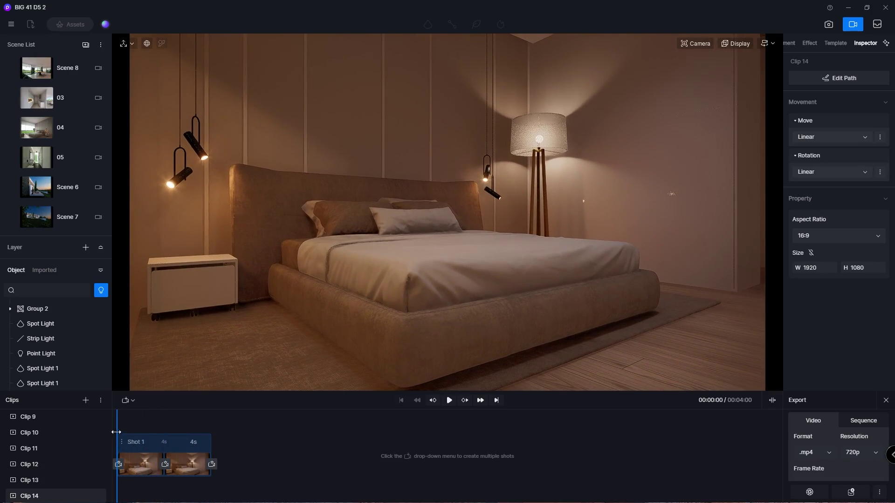
pyautogui.click(70, 357)
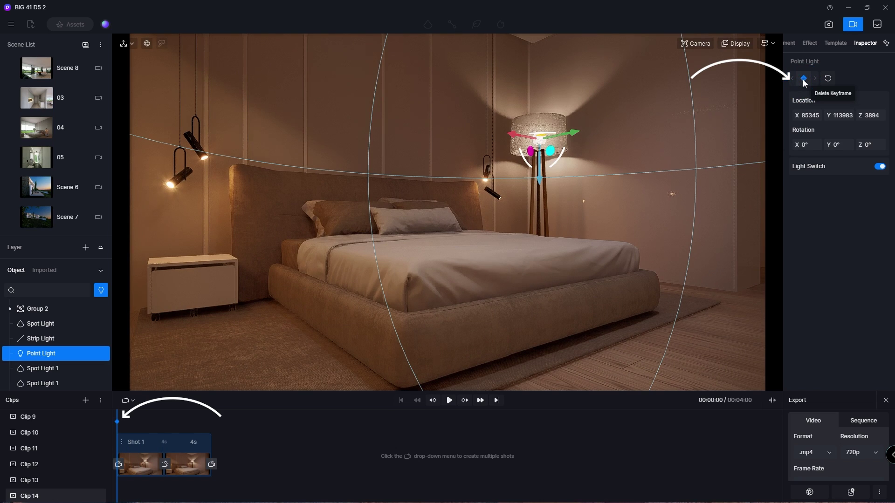
pyautogui.click(879, 167)
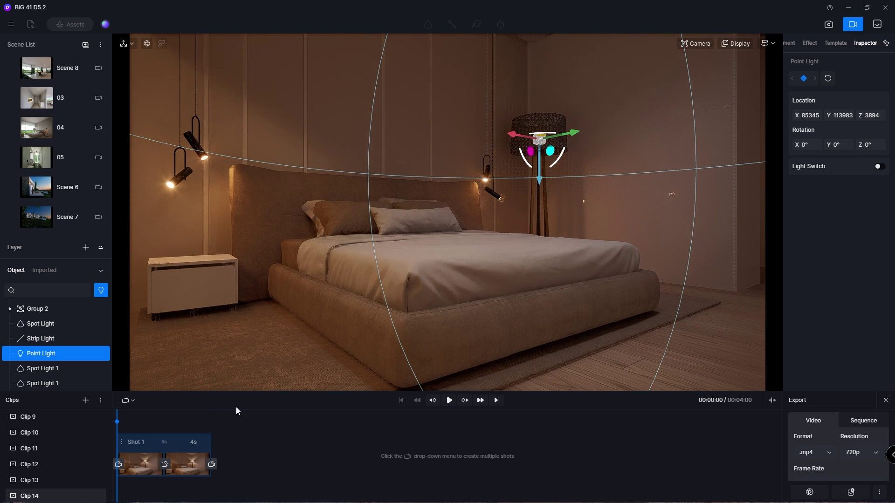
pyautogui.moveTo(118, 414); pyautogui.dragTo(141, 414)
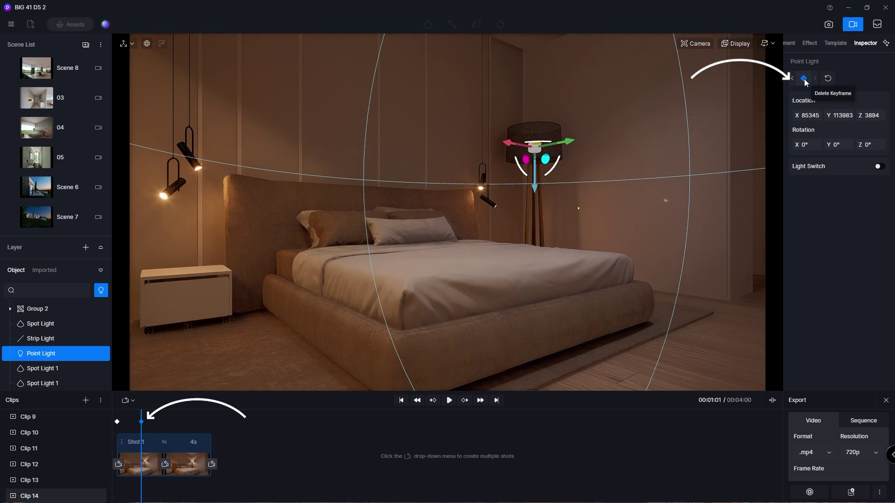
pyautogui.click(879, 167)
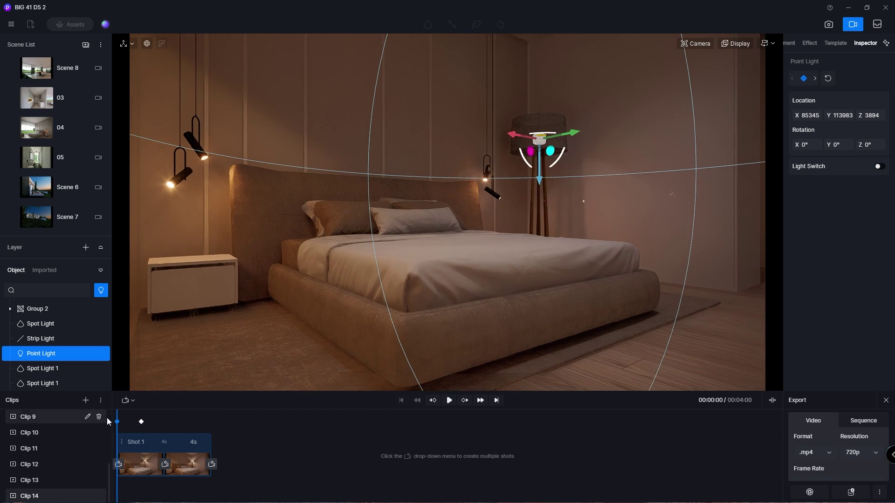
pyautogui.click(449, 400)
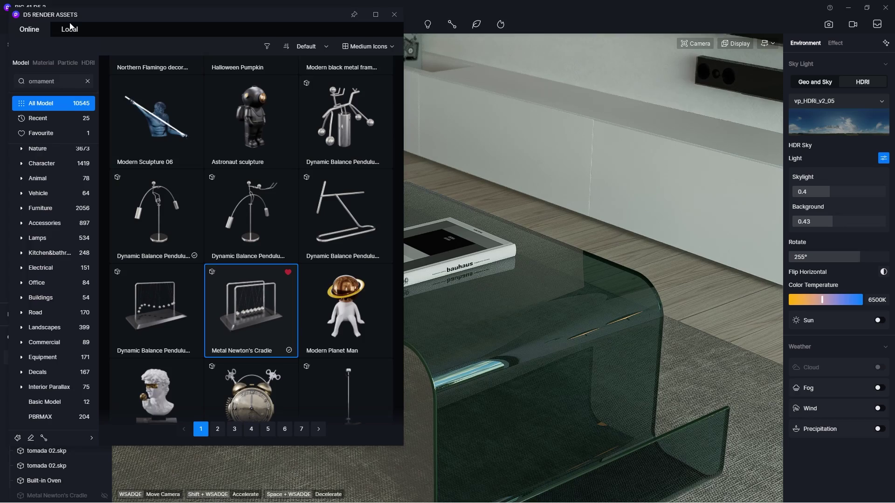
# Step: Place the Metal Newton's Cradle model on the glass coffee table
pyautogui.click(249, 292)
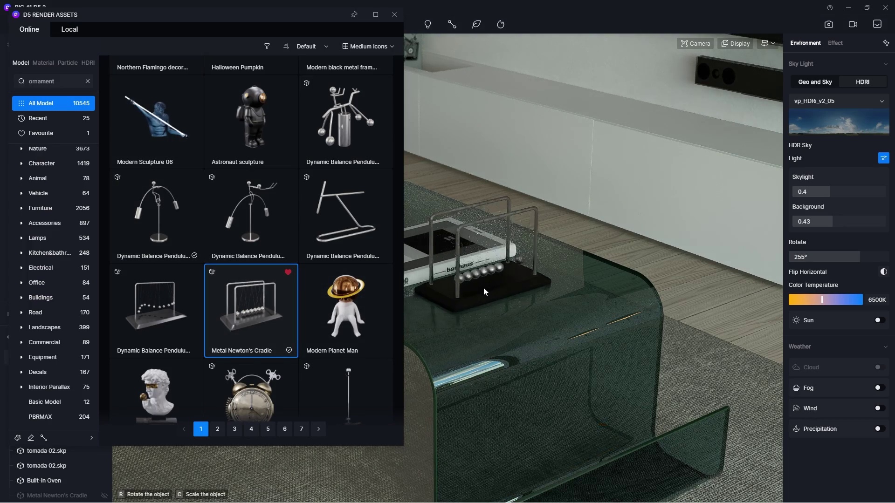
pyautogui.click(480, 294)
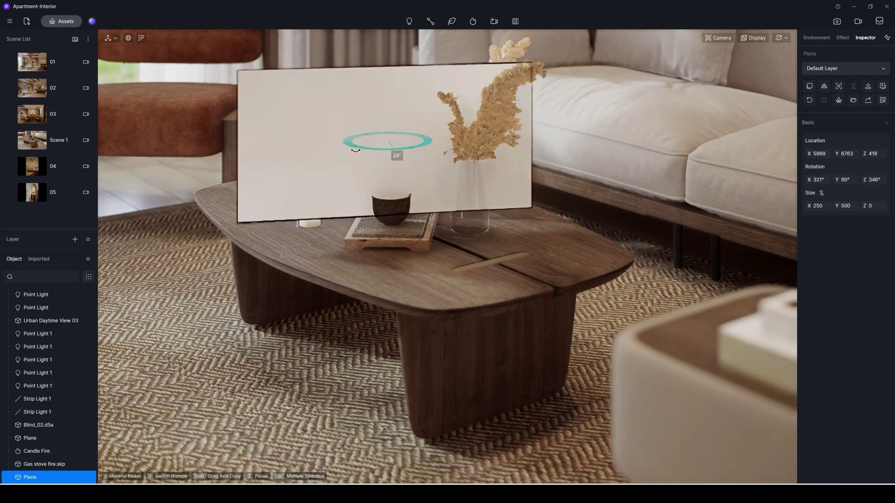
# Step: Make the plane a Multimedia image material with transparency enabled and lowered glow intensity
pyautogui.click(382, 186)
pyautogui.click(848, 100)
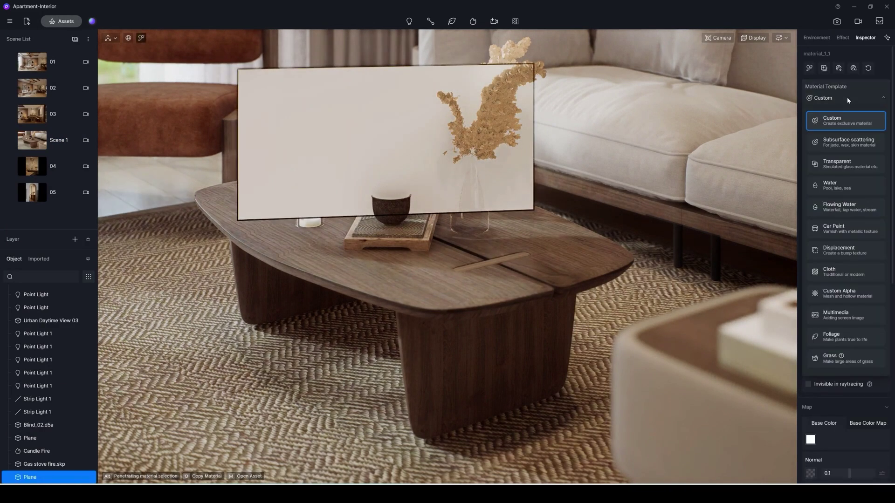
pyautogui.click(851, 314)
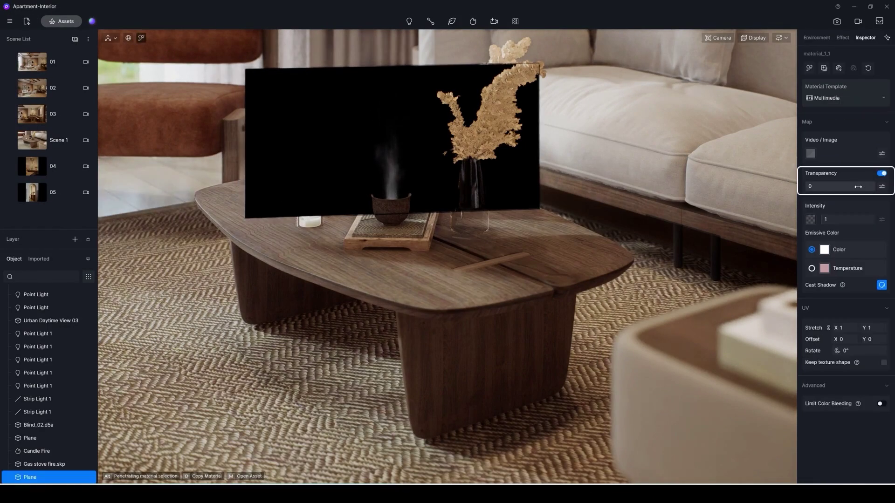
pyautogui.moveTo(821, 186); pyautogui.dragTo(871, 187)
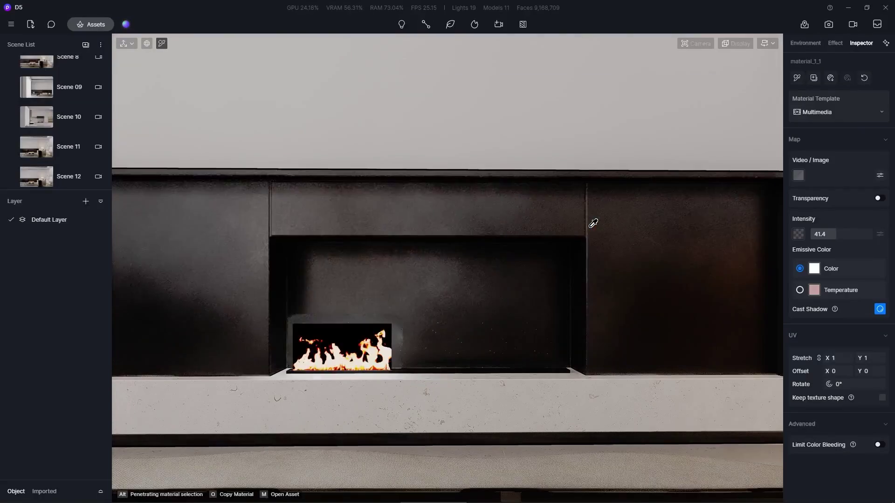
pyautogui.click(878, 198)
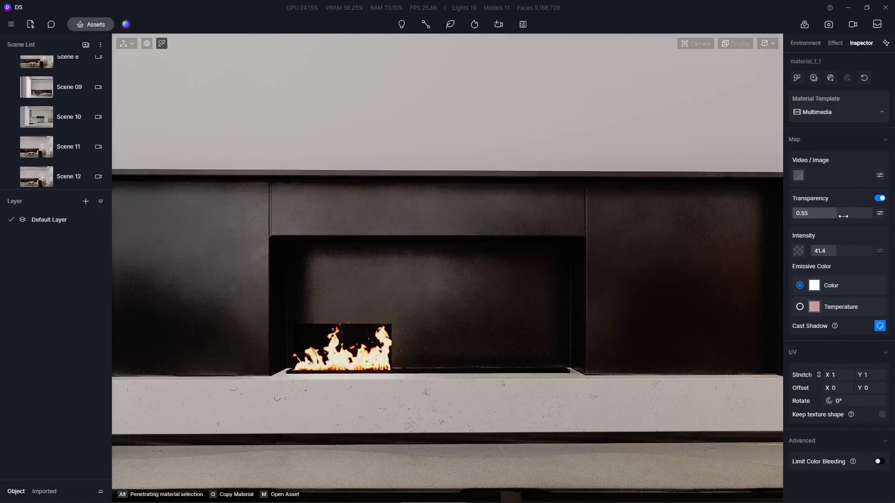
pyautogui.moveTo(839, 251); pyautogui.dragTo(822, 252)
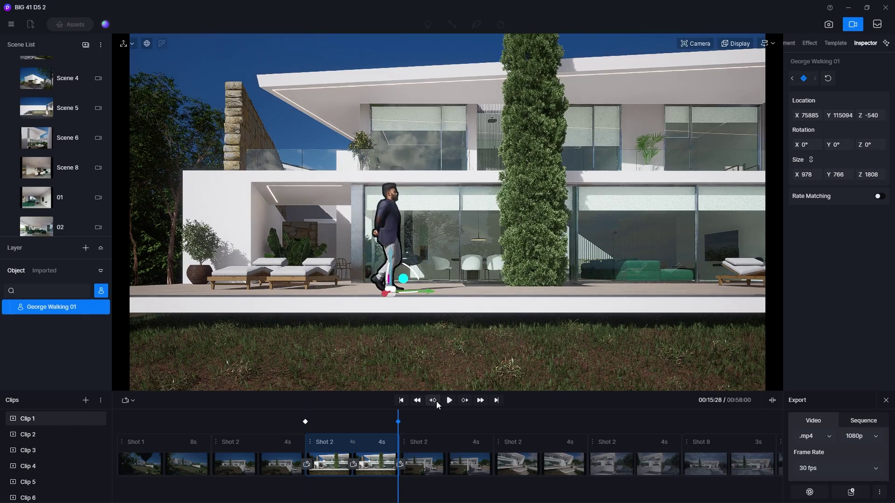
# Step: Play the villa animation preview, then bring up the path creation options
pyautogui.click(449, 400)
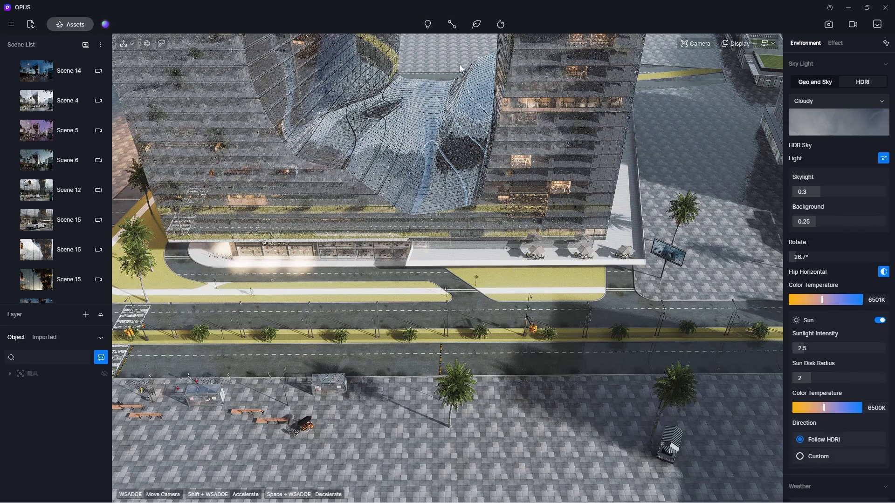
pyautogui.click(452, 25)
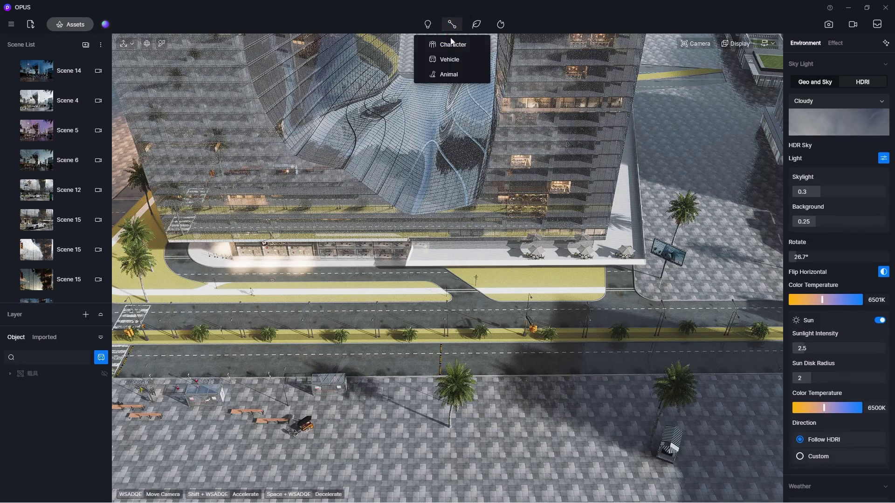
# Step: Start a vehicle path with cars including Electric SUV 01, New energy Car 03/01 and SUV 03
pyautogui.click(451, 61)
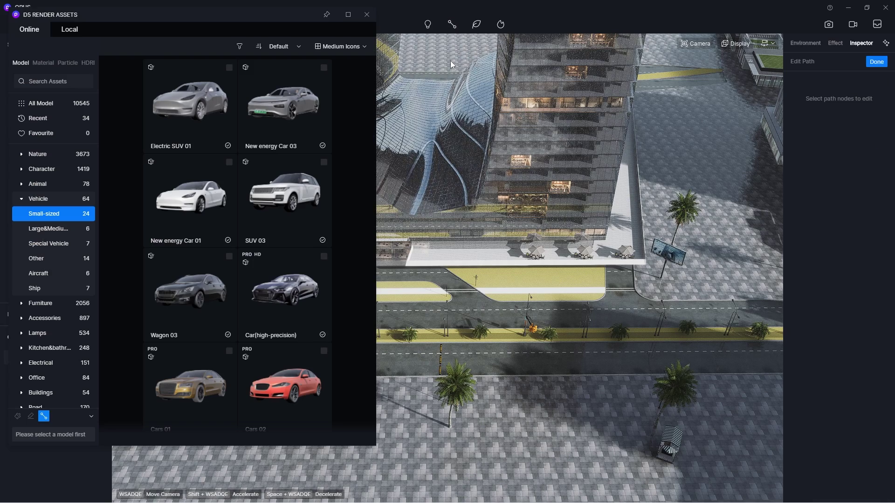
pyautogui.click(190, 103)
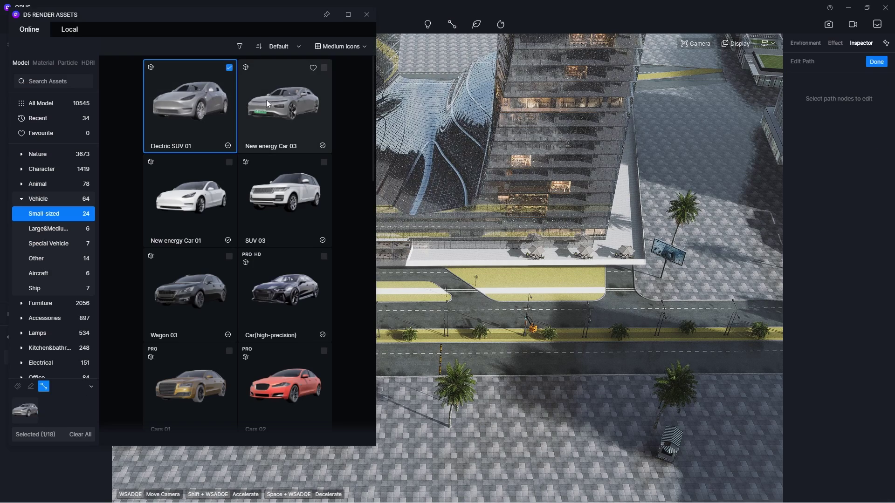
pyautogui.click(285, 102)
pyautogui.click(201, 191)
pyautogui.click(285, 196)
pyautogui.click(191, 289)
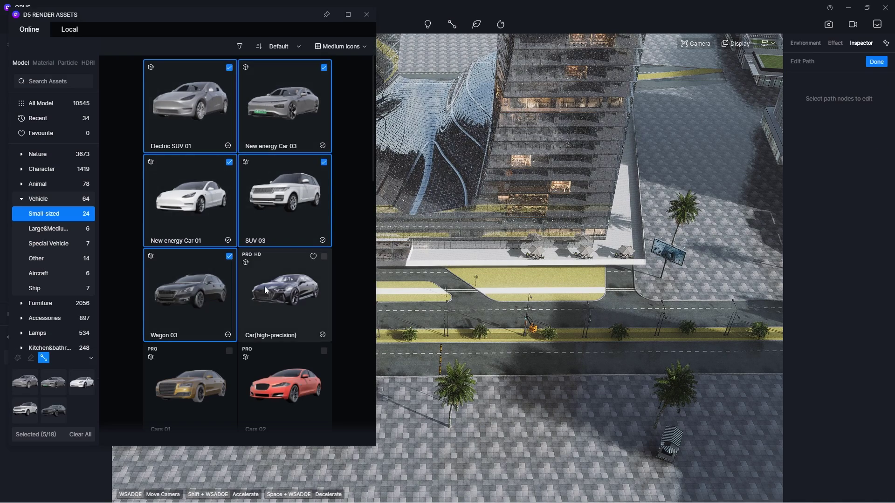
pyautogui.scroll(5, 401, 334)
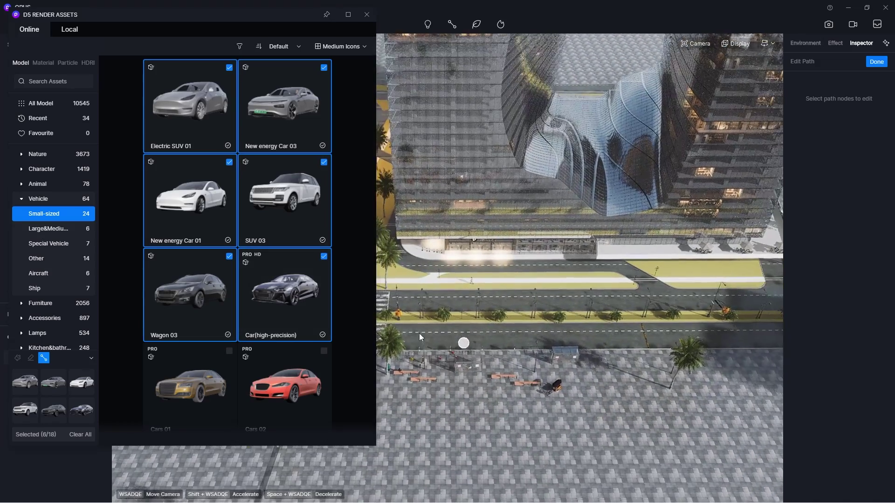
# Step: Place the path nodes along the city road and finish the car path
pyautogui.click(402, 334)
pyautogui.moveTo(653, 330); pyautogui.dragTo(748, 303, button='right')
pyautogui.press('Escape')
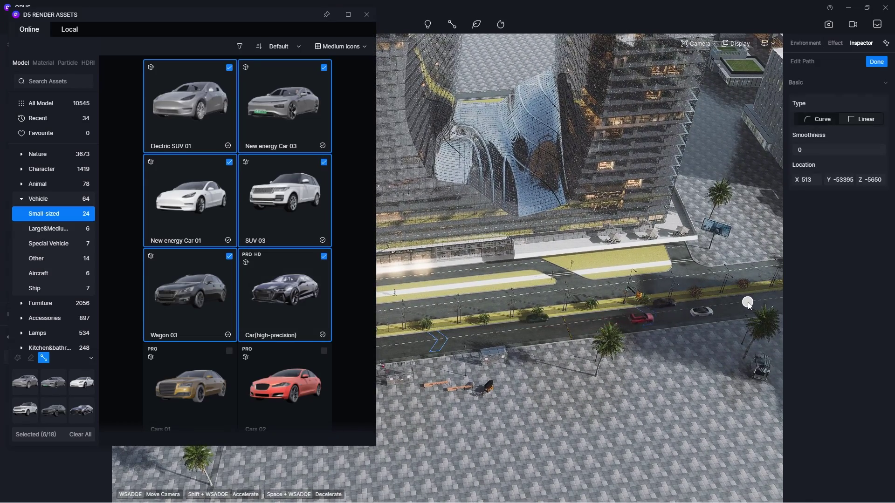
# Step: Narrow the car path's lane width, change its lane count and raise the speed
pyautogui.click(875, 63)
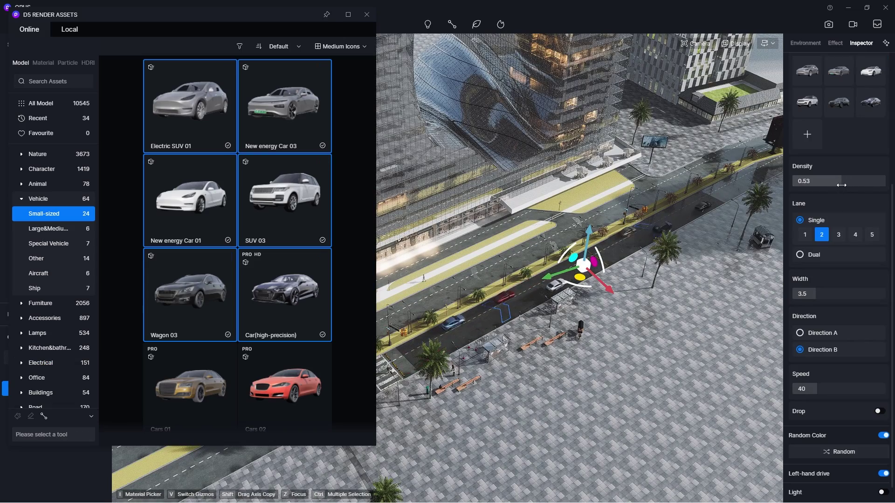
pyautogui.moveTo(887, 292); pyautogui.dragTo(804, 290)
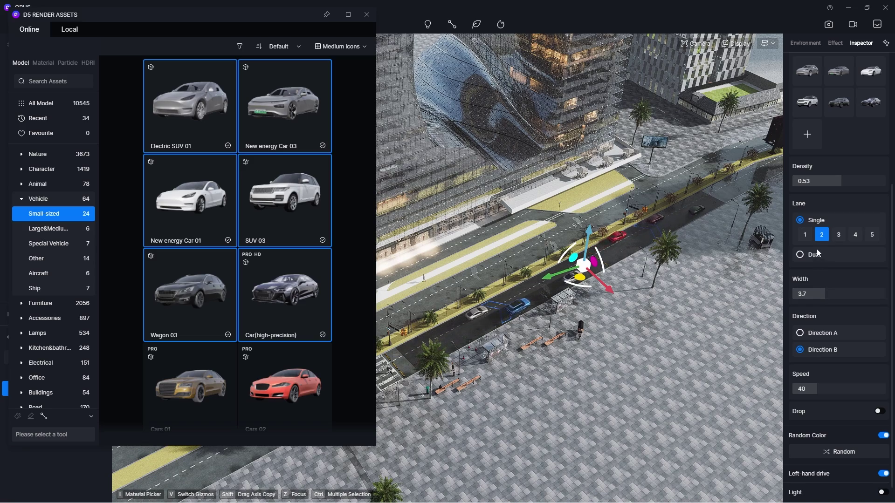
pyautogui.click(837, 235)
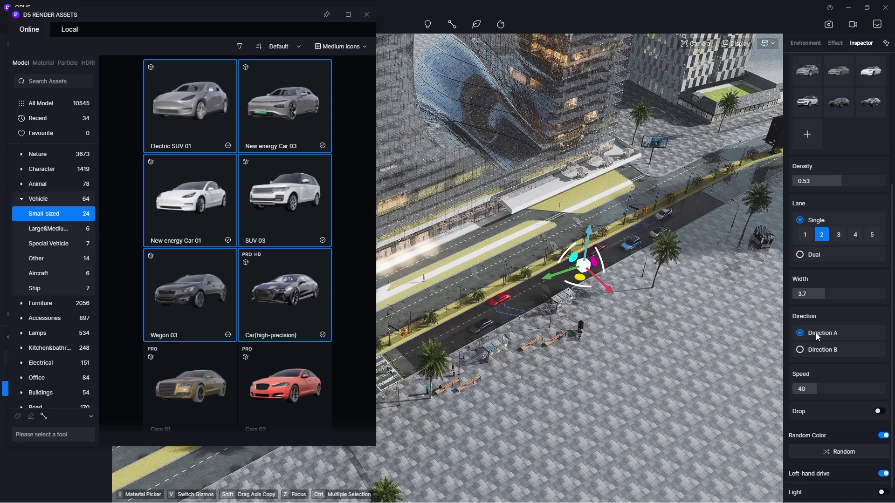
pyautogui.moveTo(814, 389); pyautogui.dragTo(873, 388)
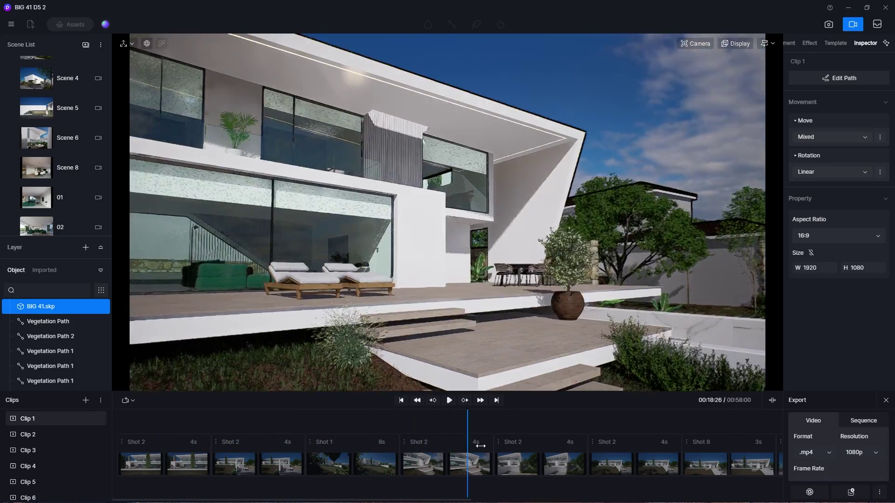
# Step: Select Shot 1 and the last Shot 2 and move them to the start of Clip 1
pyautogui.moveTo(480, 446); pyautogui.dragTo(289, 460)
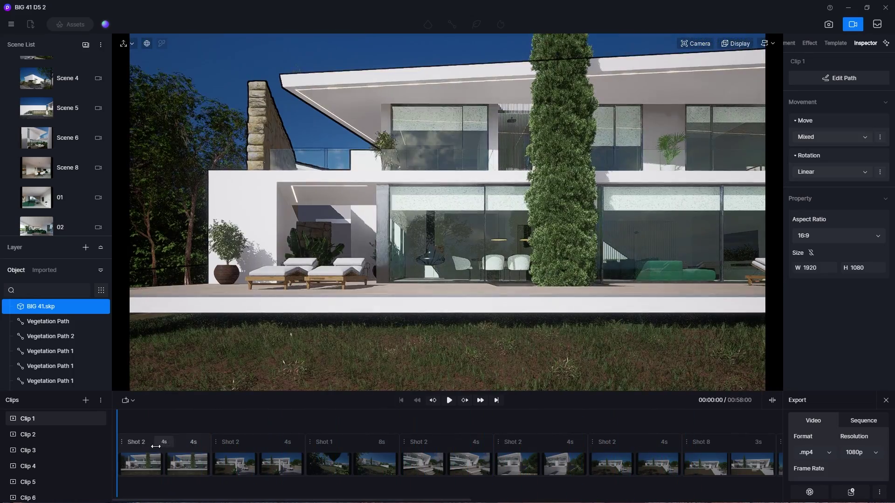
pyautogui.click(149, 448)
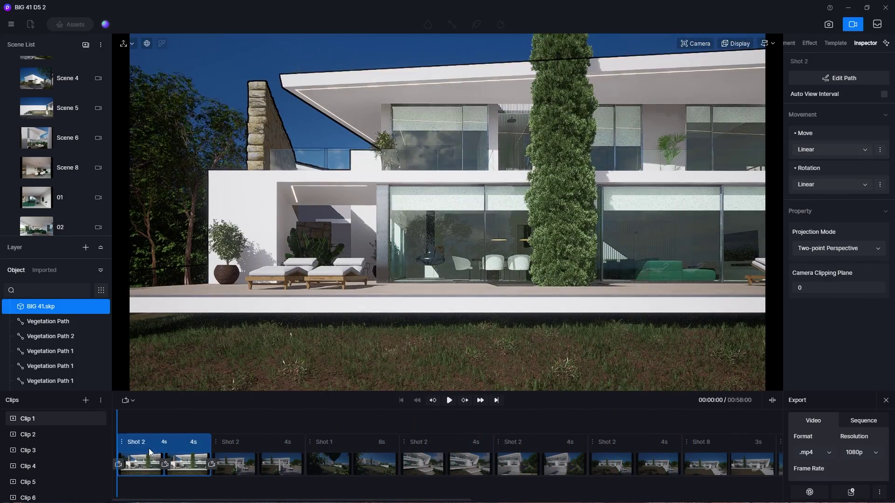
pyautogui.keyDown('shift'); pyautogui.click(623, 448); pyautogui.keyUp('shift')
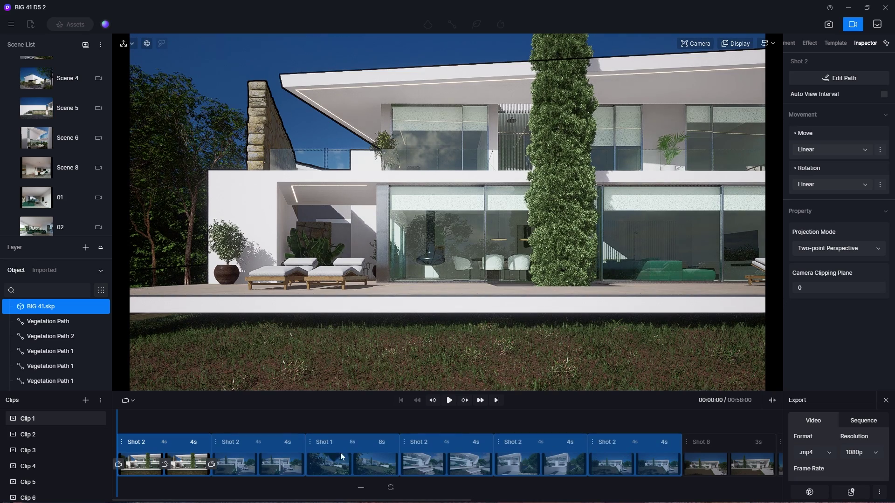
pyautogui.keyDown('ctrl'); pyautogui.click(261, 449); pyautogui.keyUp('ctrl')
pyautogui.keyDown('ctrl'); pyautogui.click(438, 447); pyautogui.keyUp('ctrl')
pyautogui.keyDown('ctrl'); pyautogui.click(530, 448); pyautogui.keyUp('ctrl')
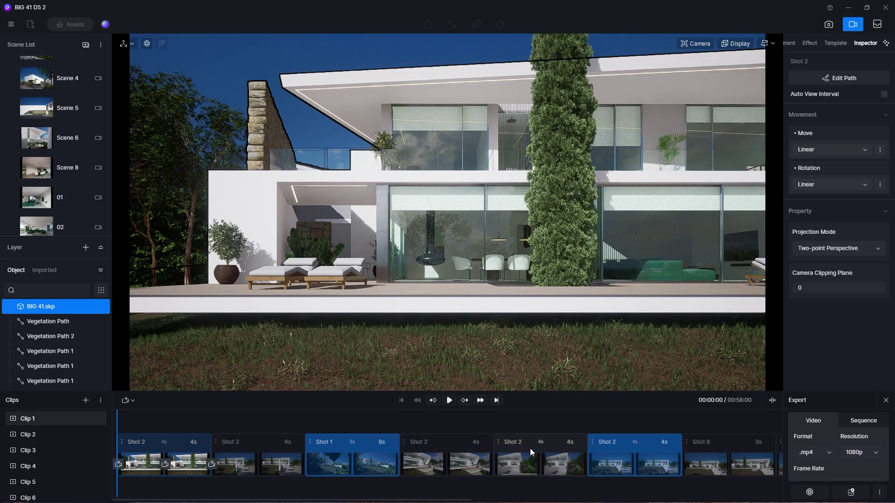
pyautogui.moveTo(614, 450); pyautogui.dragTo(127, 457)
# Step: Delete the 360° Pan shot and the following Shot 2, confirming the deletion
pyautogui.click(605, 449)
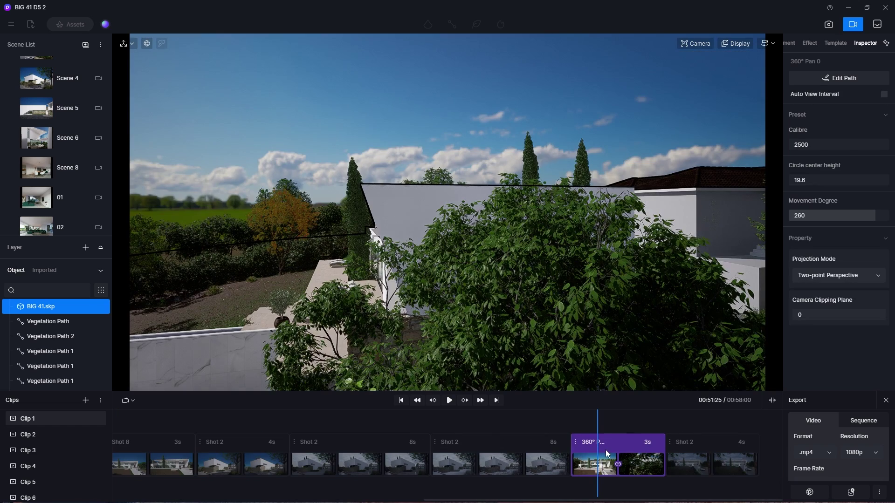
pyautogui.rightClick(698, 450)
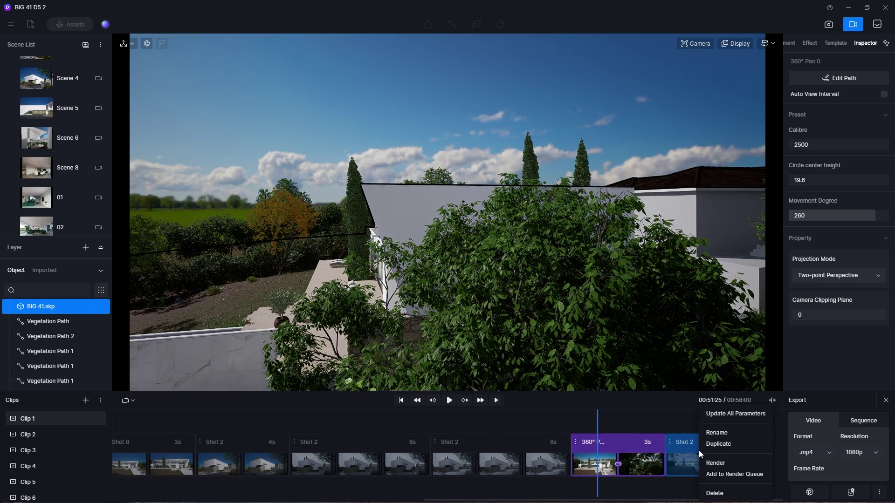
pyautogui.click(712, 497)
pyautogui.click(493, 422)
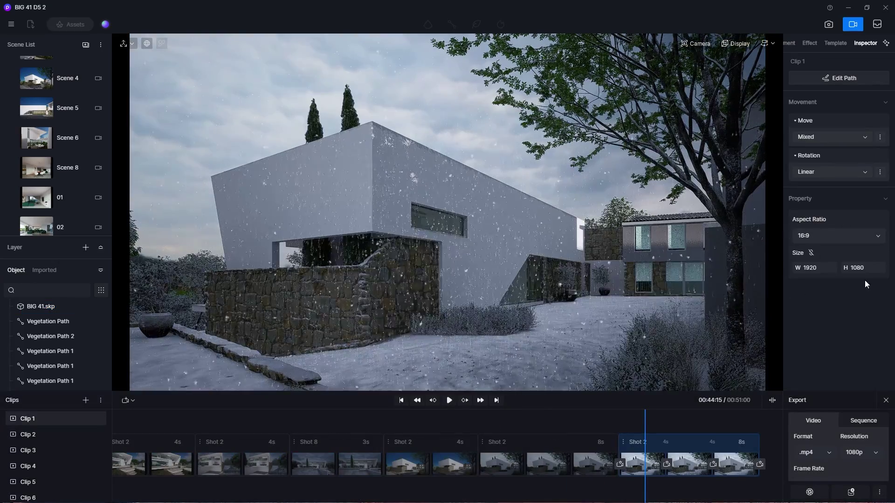
# Step: Try Clip 1 at the 1:1 square ratio, then at the 9:16 portrait ratio
pyautogui.click(855, 236)
pyautogui.click(855, 298)
pyautogui.click(848, 236)
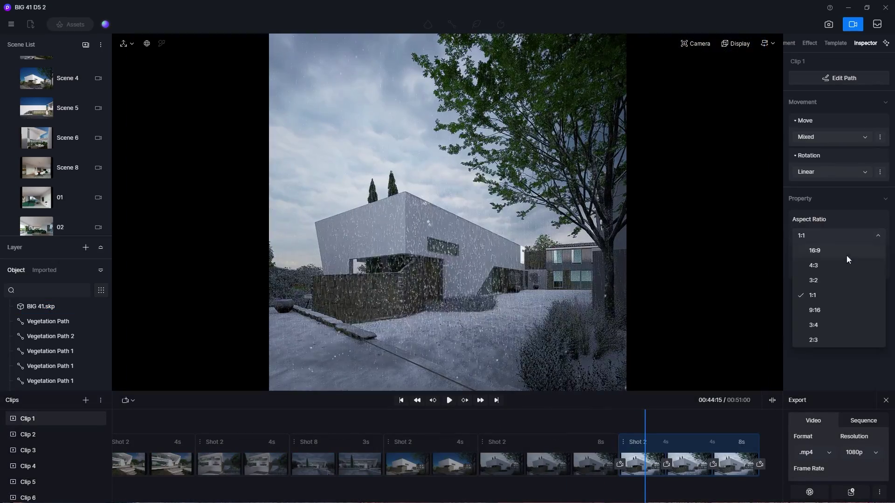
pyautogui.click(840, 313)
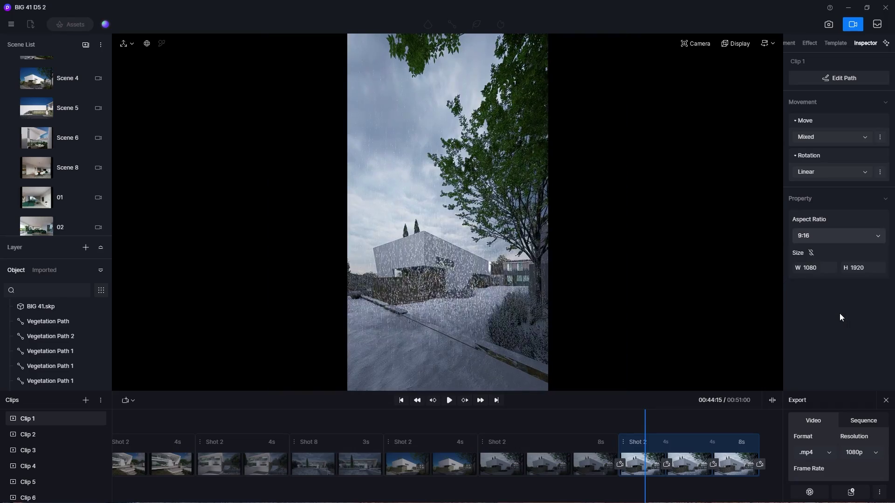
# Step: Enter a custom 2000 × 2000 frame size for Clip 1
pyautogui.click(835, 270)
pyautogui.write('1129')
pyautogui.doubleClick(834, 268)
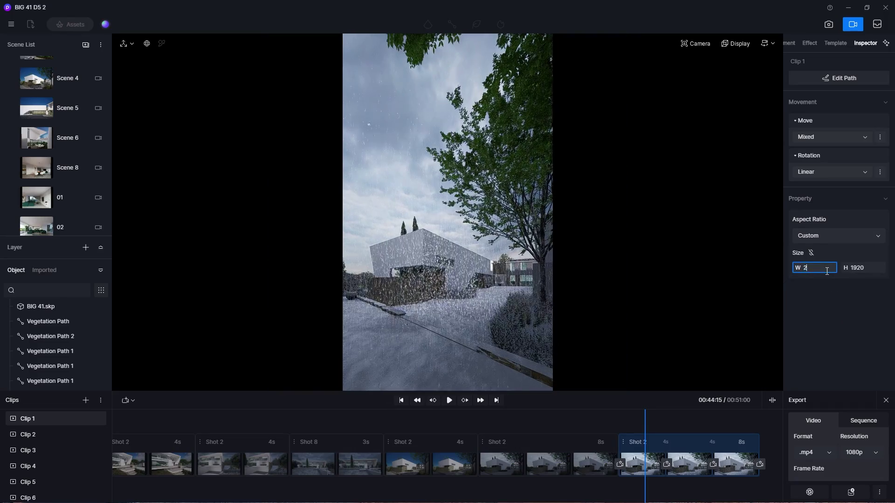
pyautogui.write('2000')
pyautogui.press('Return')
pyautogui.doubleClick(865, 271)
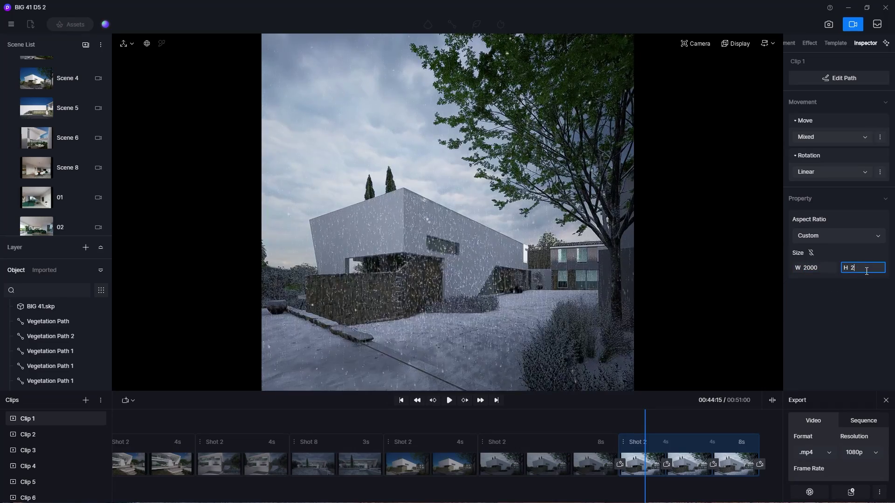
pyautogui.write('2000')
pyautogui.press('Return')
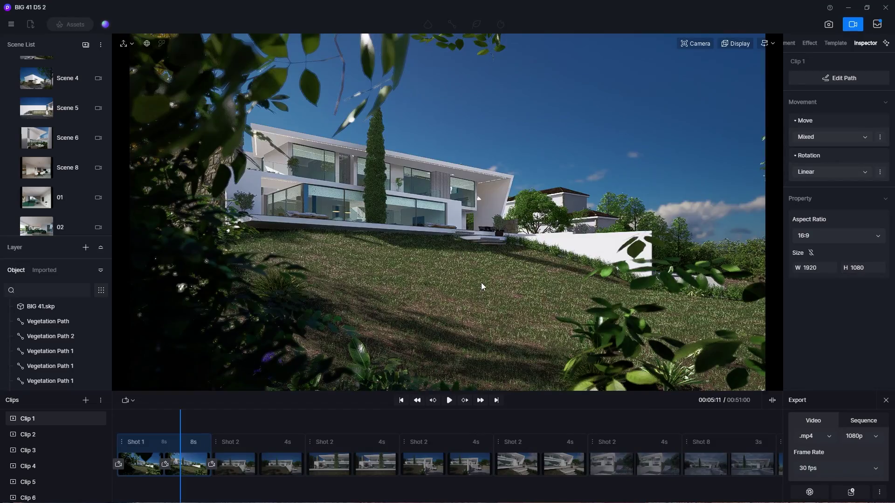
# Step: Try .avi and image-sequence export formats, then return to the video export settings
pyautogui.click(823, 436)
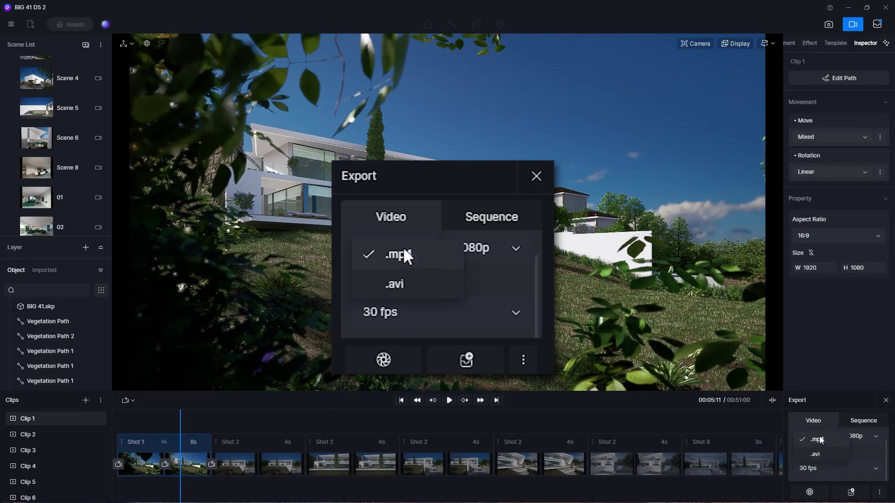
pyautogui.click(823, 455)
pyautogui.click(819, 440)
pyautogui.click(866, 423)
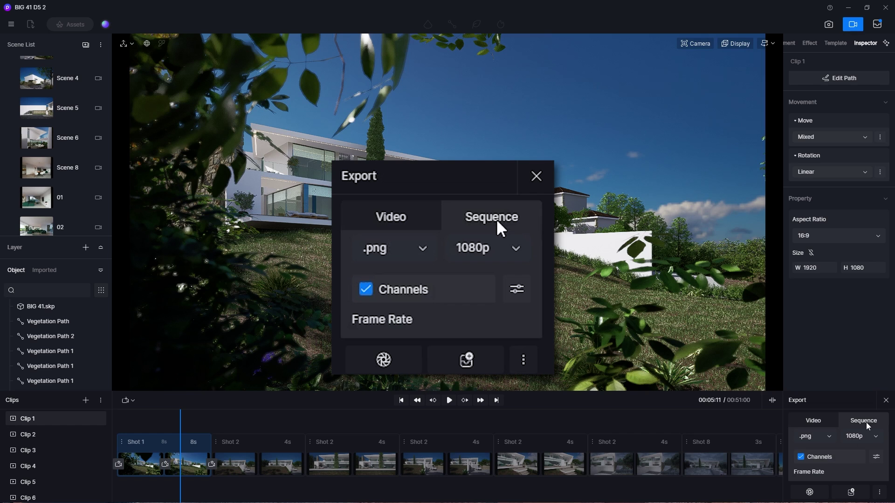
pyautogui.click(813, 421)
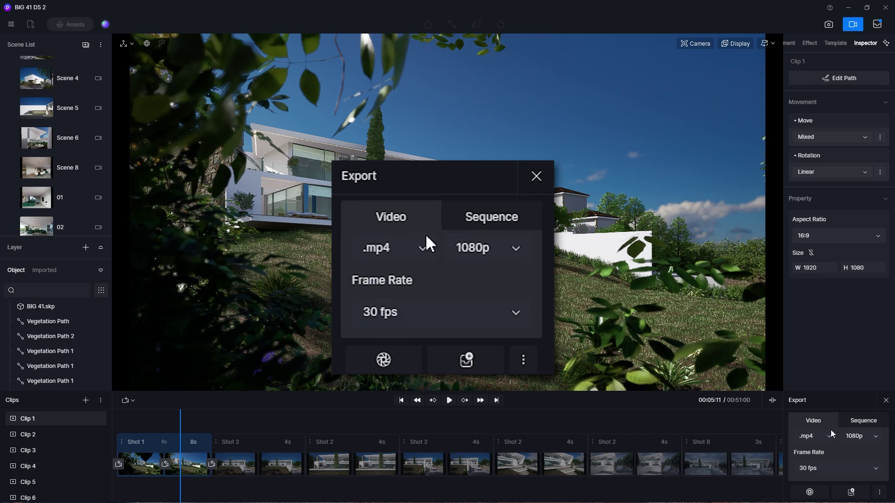
# Step: Set export resolution to 1080p after trying 4k, keeping the frame rate at 30 fps
pyautogui.click(856, 437)
pyautogui.click(856, 426)
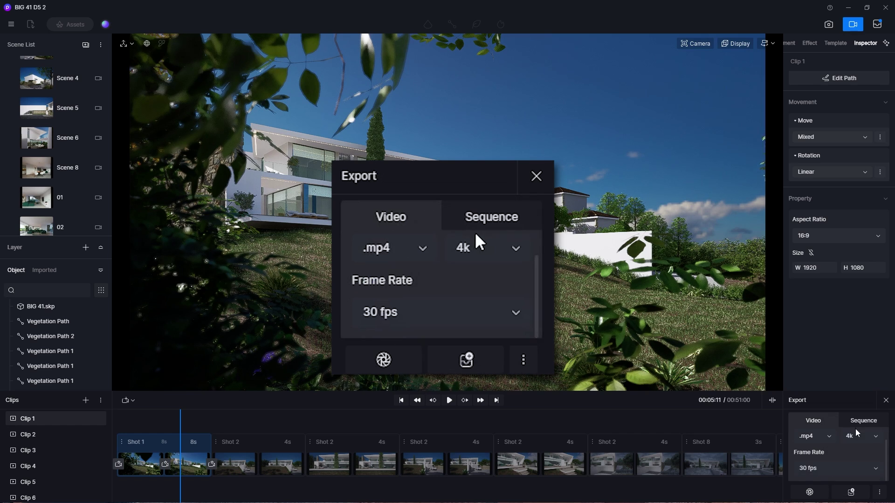
pyautogui.click(857, 435)
pyautogui.click(859, 452)
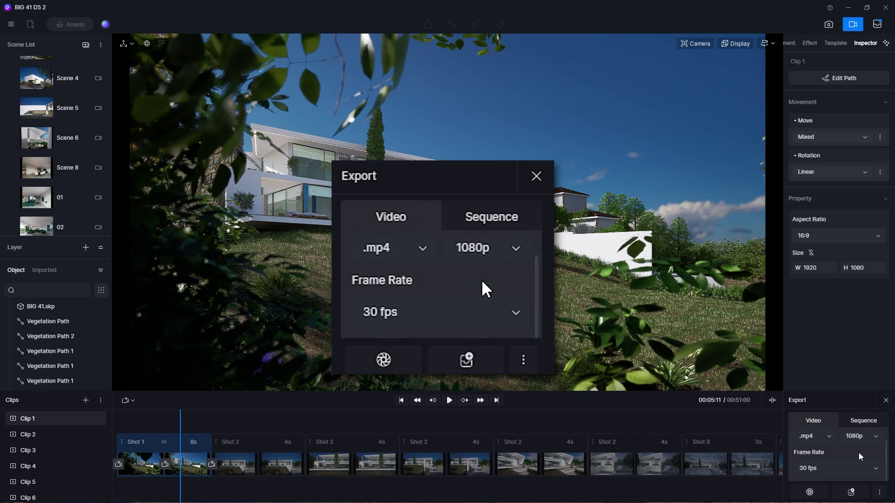
pyautogui.click(828, 468)
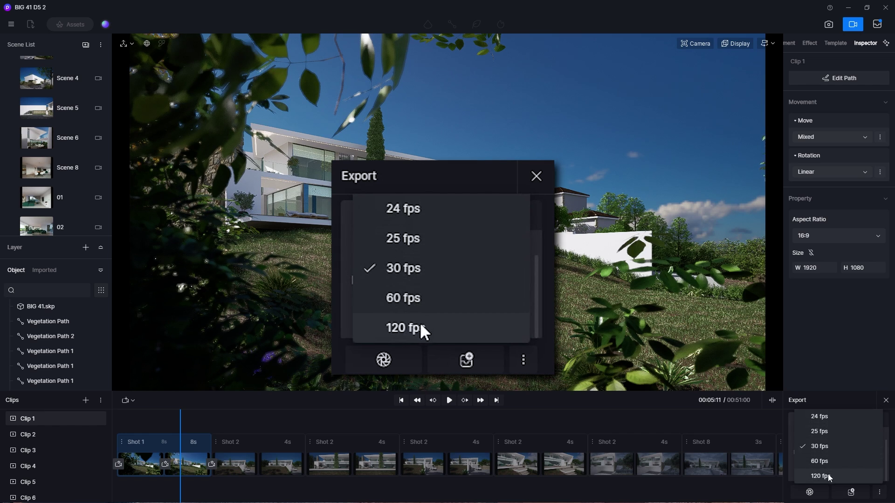
pyautogui.click(827, 446)
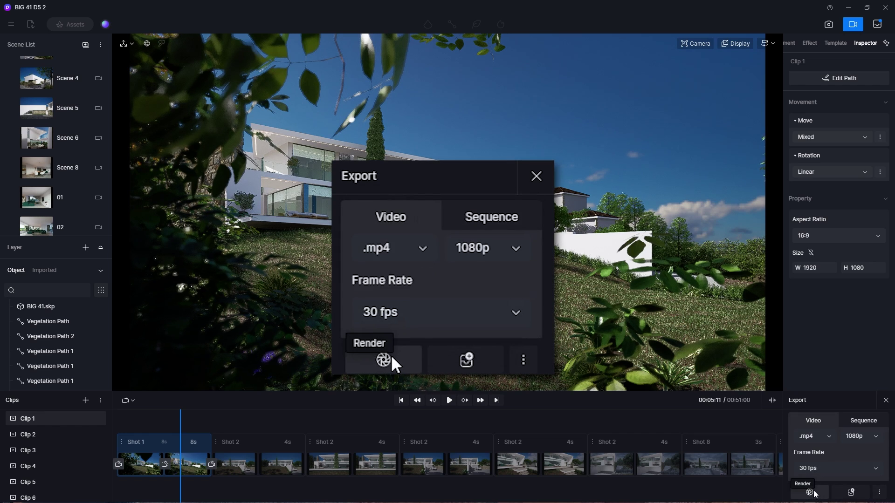
# Step: Add the four Shot 2 clips to the render queue and select all five pending videos
pyautogui.click(245, 449)
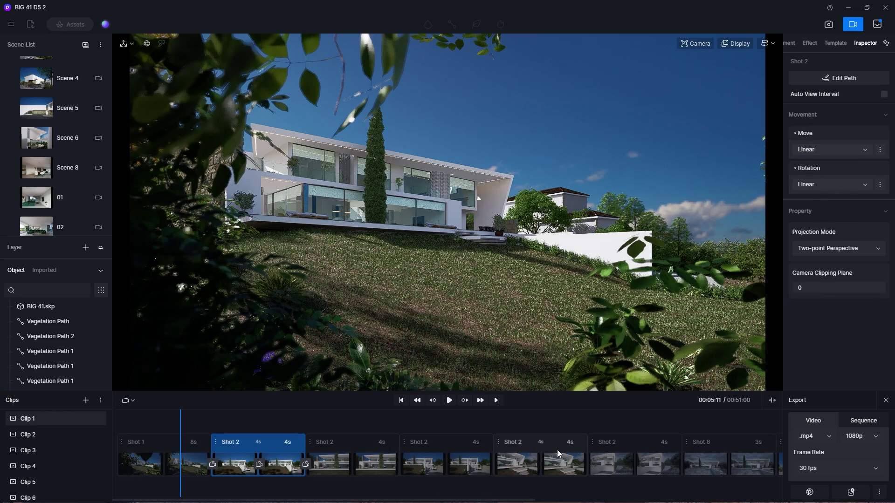
pyautogui.keyDown('shift'); pyautogui.click(522, 452); pyautogui.keyUp('shift')
pyautogui.rightClick(525, 452)
pyautogui.click(560, 474)
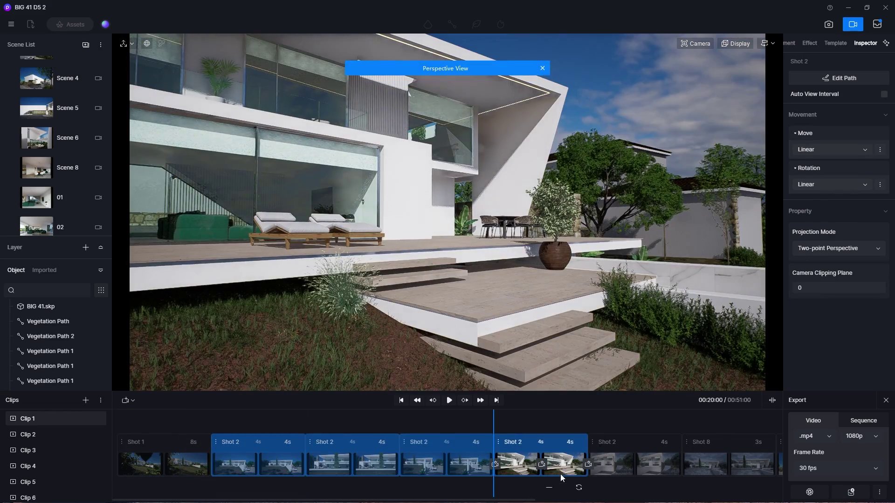
pyautogui.click(880, 26)
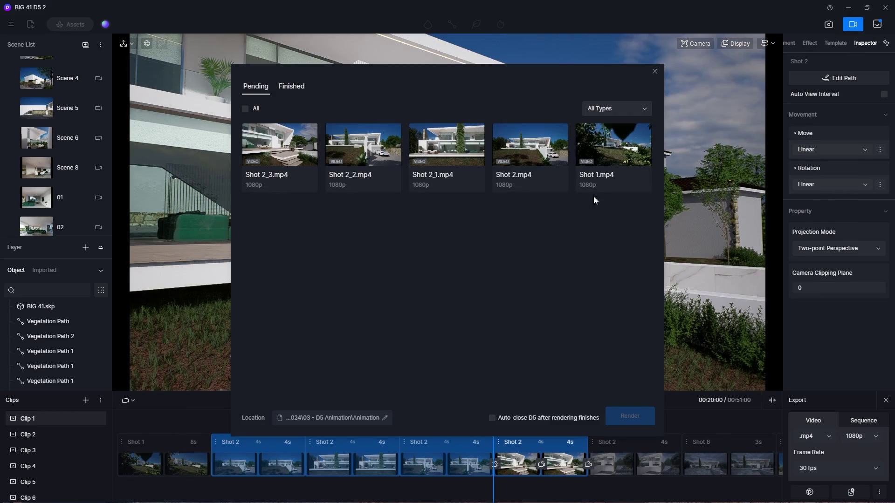
pyautogui.click(246, 109)
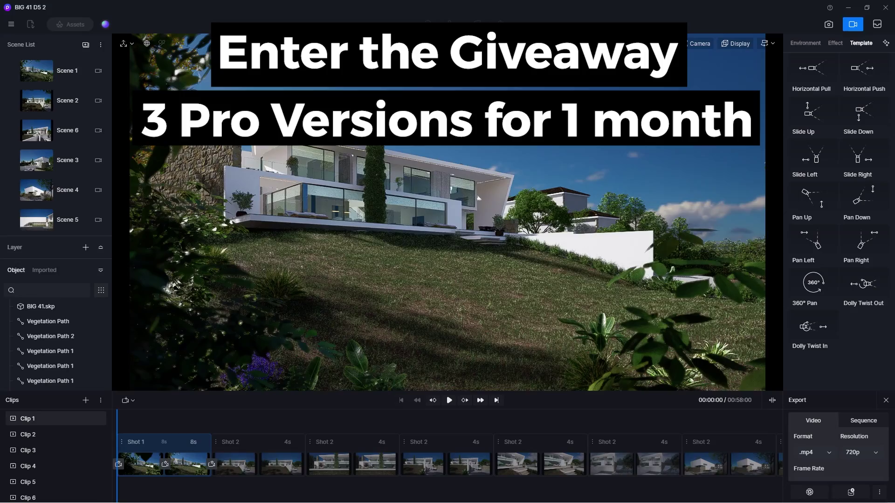
# Step: Preview Scenes 6, 4, 02, 04 and 9, ending on Scene 6's exterior terrace view
pyautogui.click(66, 106)
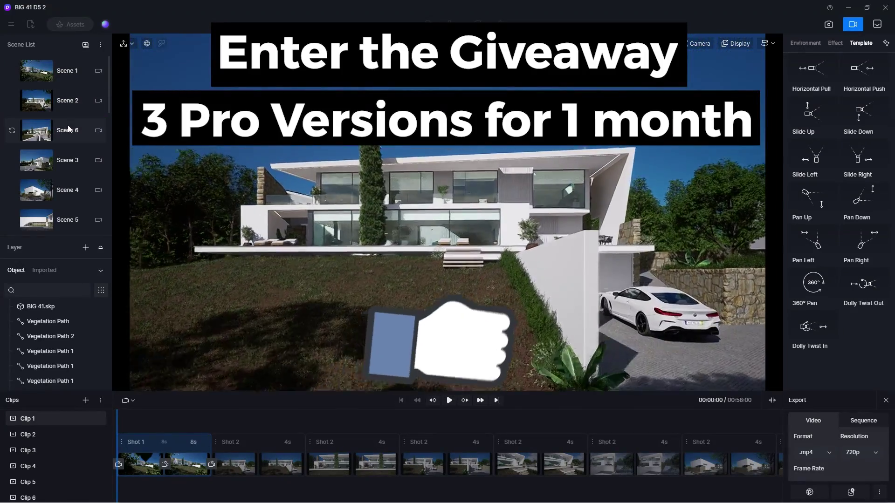
pyautogui.scroll(-2, 68, 131)
pyautogui.click(68, 132)
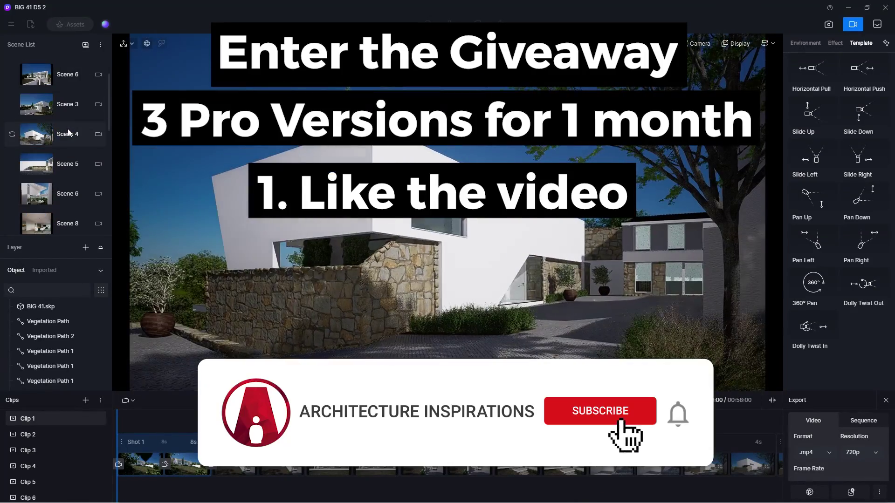
pyautogui.scroll(-3, 70, 140)
pyautogui.click(70, 160)
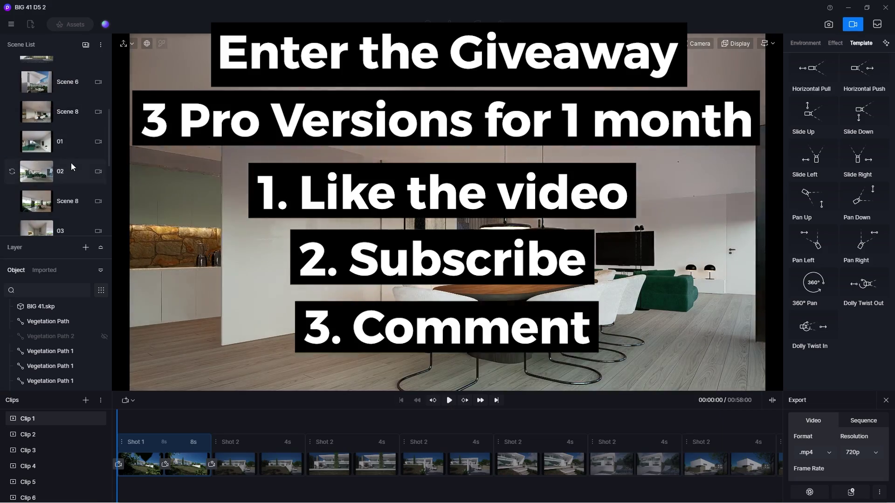
pyautogui.scroll(-3, 71, 164)
pyautogui.click(71, 166)
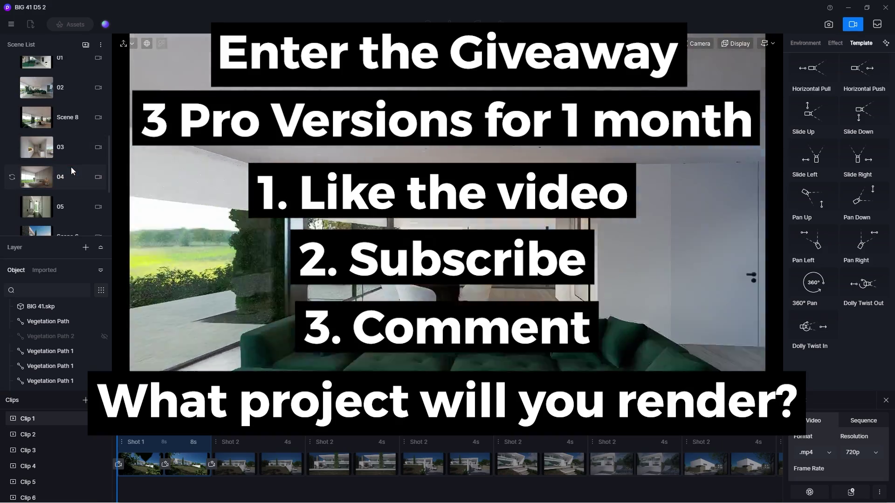
pyautogui.scroll(-5, 71, 171)
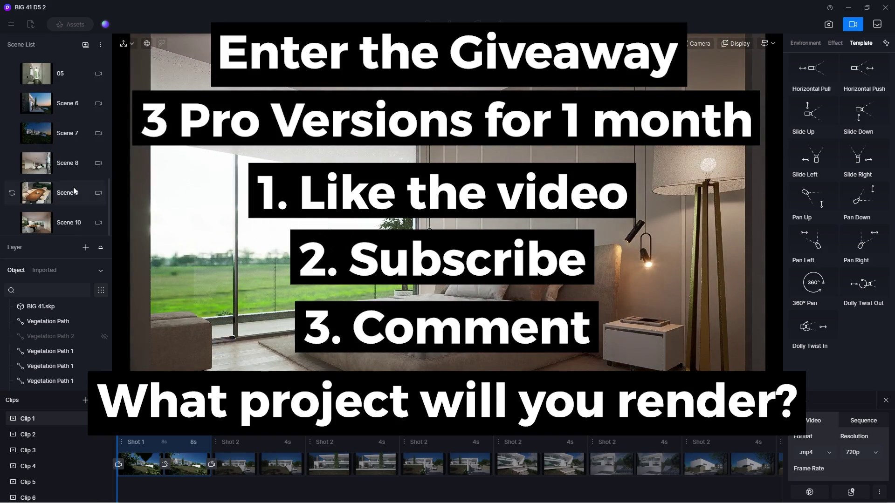
pyautogui.click(73, 190)
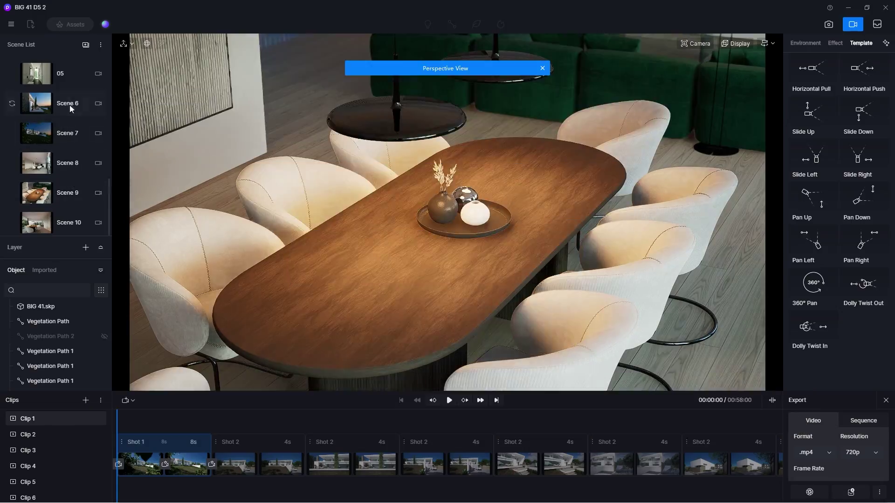
pyautogui.click(69, 102)
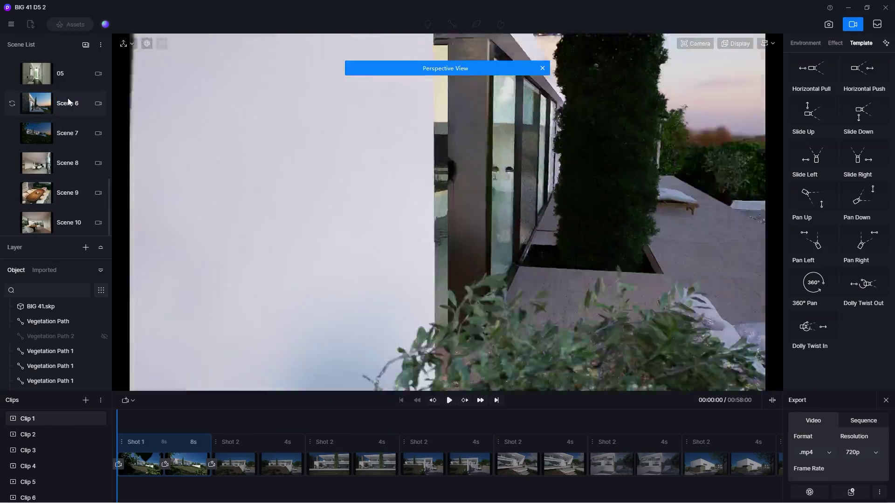